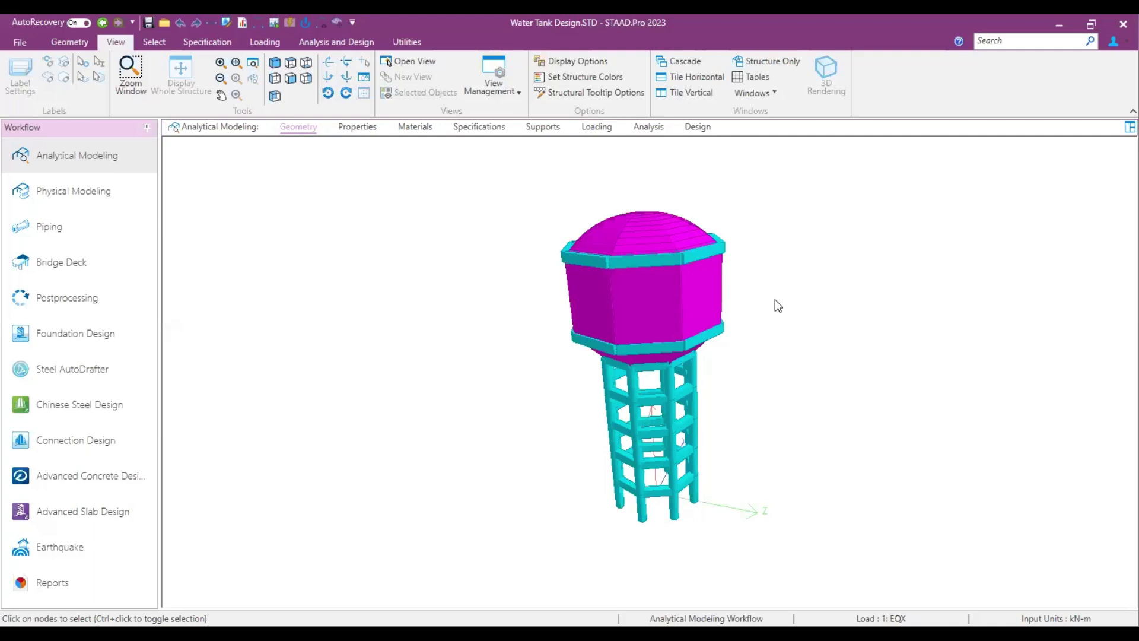
Examine the finished water tank model in its 3D rendering and in the whole-structure geometry view.
middle_drag(633, 274, 541, 308)
click(103, 22)
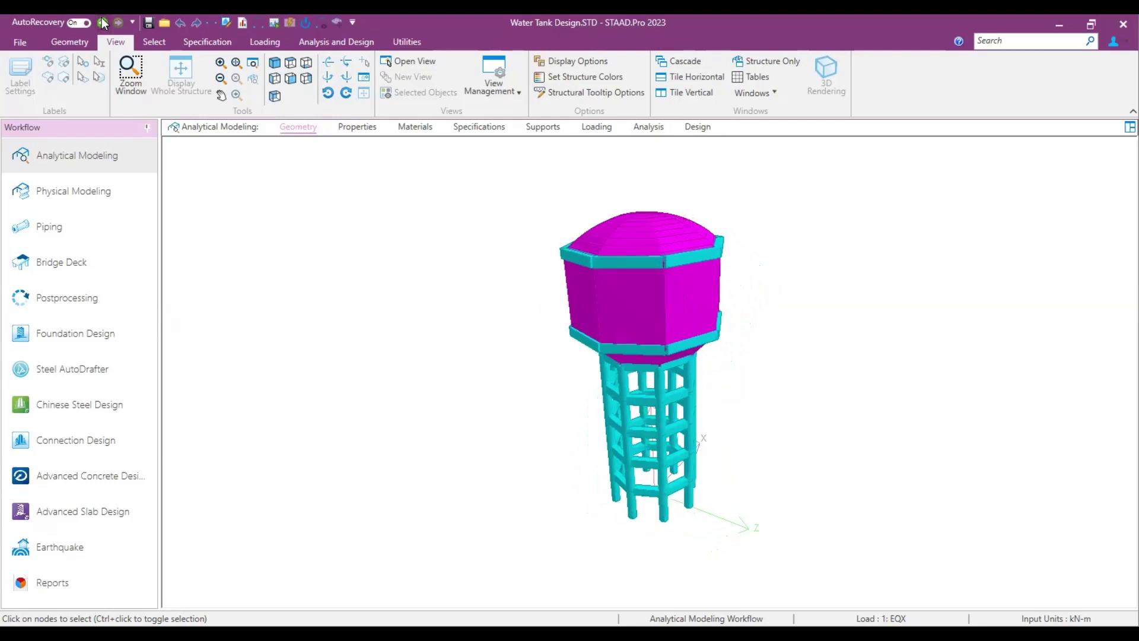
click(296, 127)
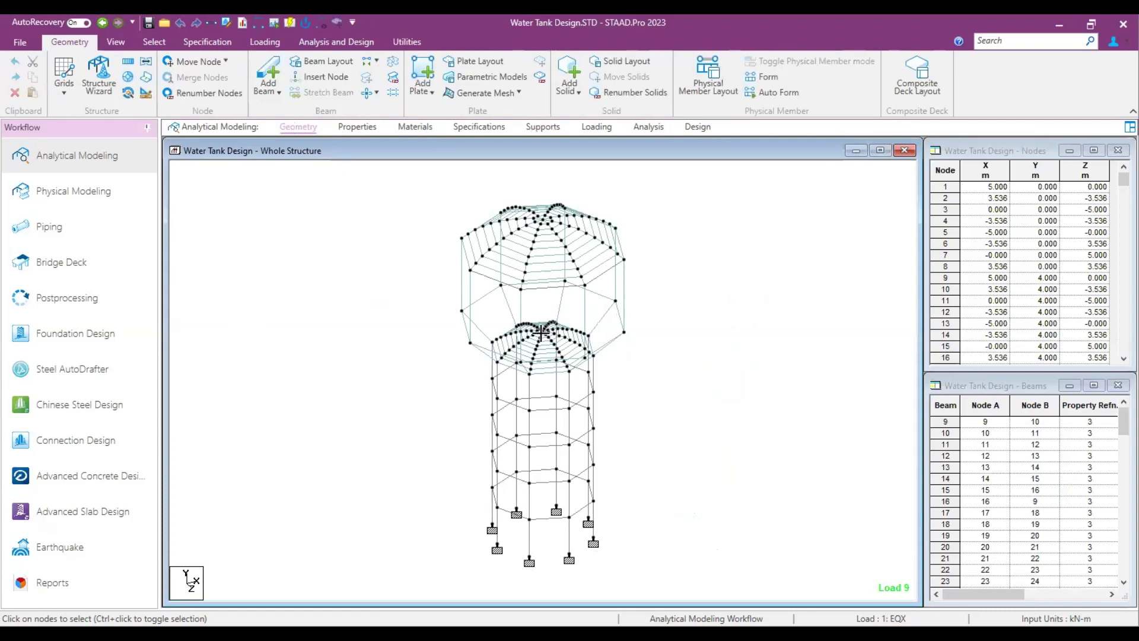
click(564, 287)
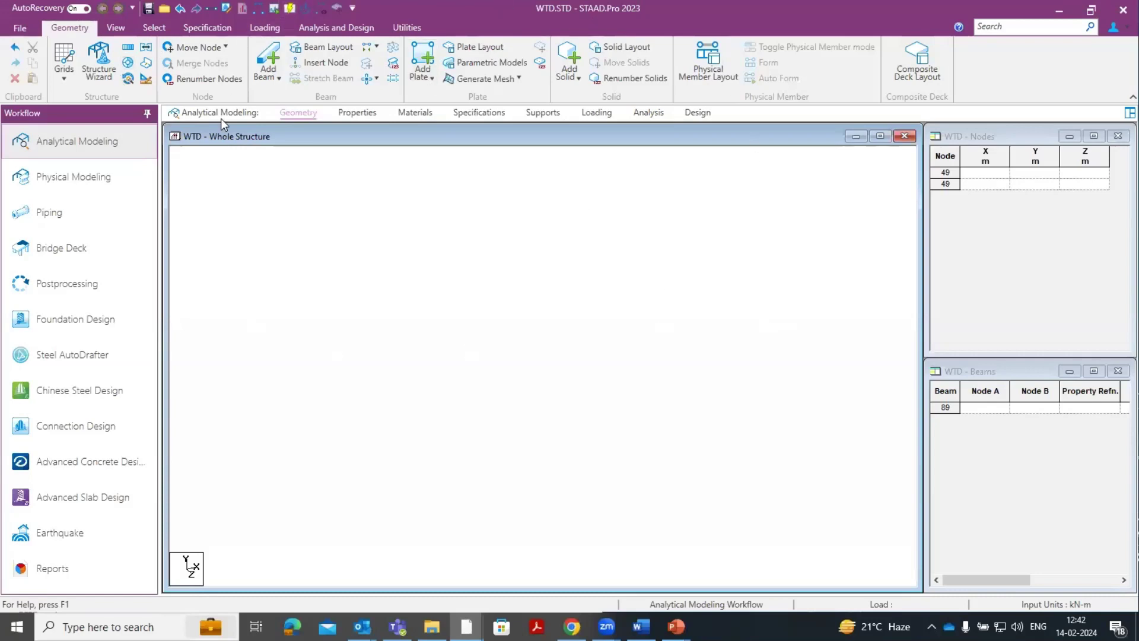
Start a Reverse Cylindrical Frame prototype from the Frame Models of the Structure Wizard.
click(65, 28)
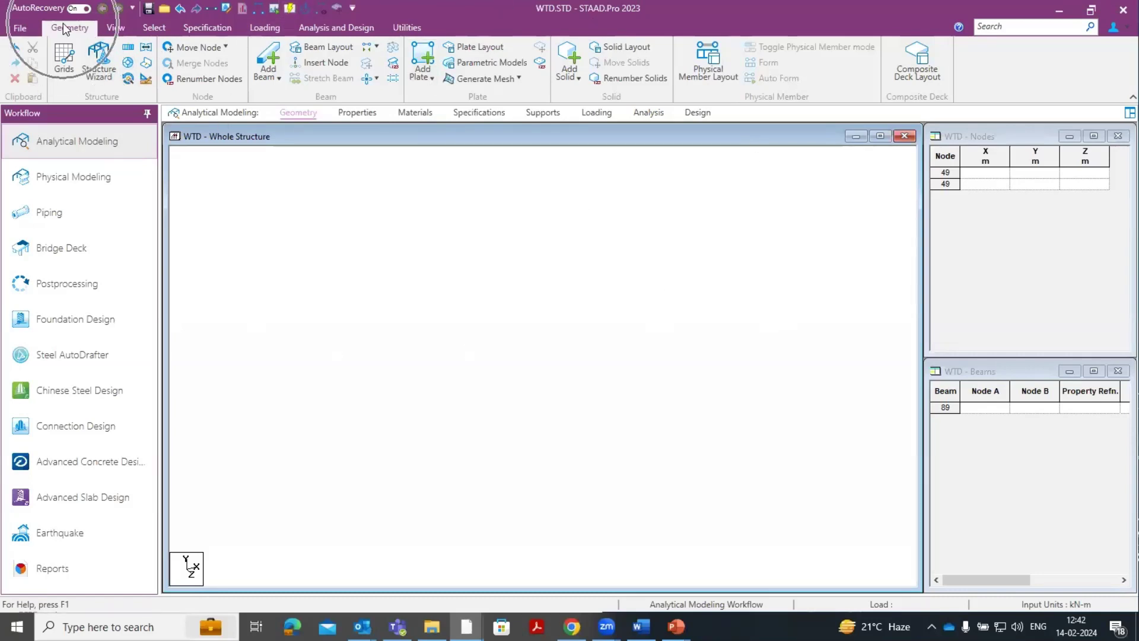
click(99, 60)
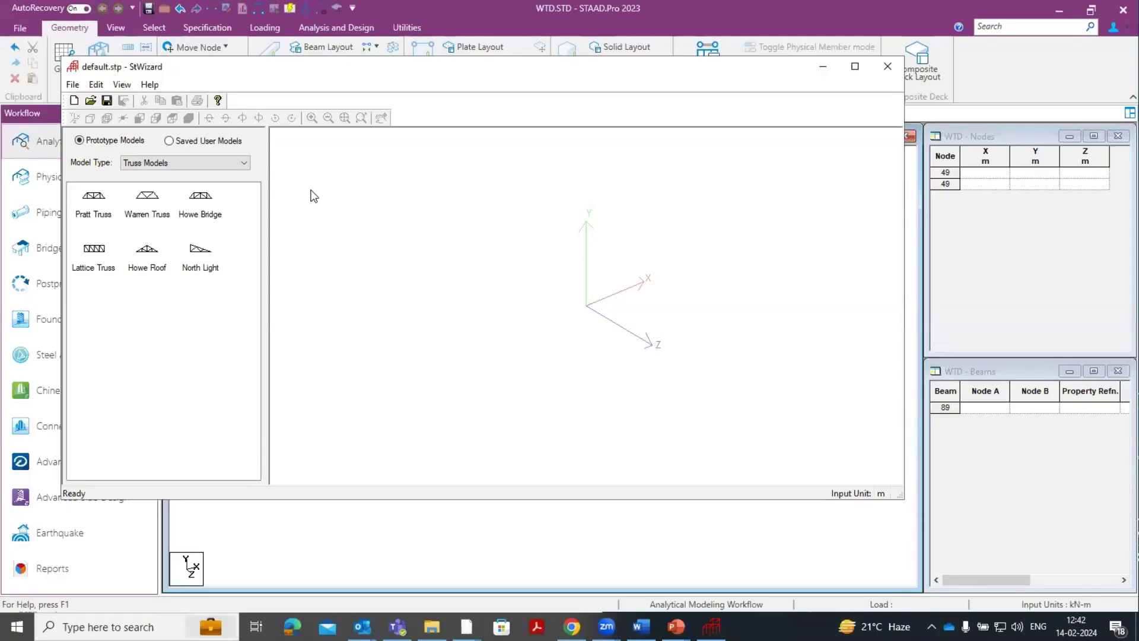
click(215, 159)
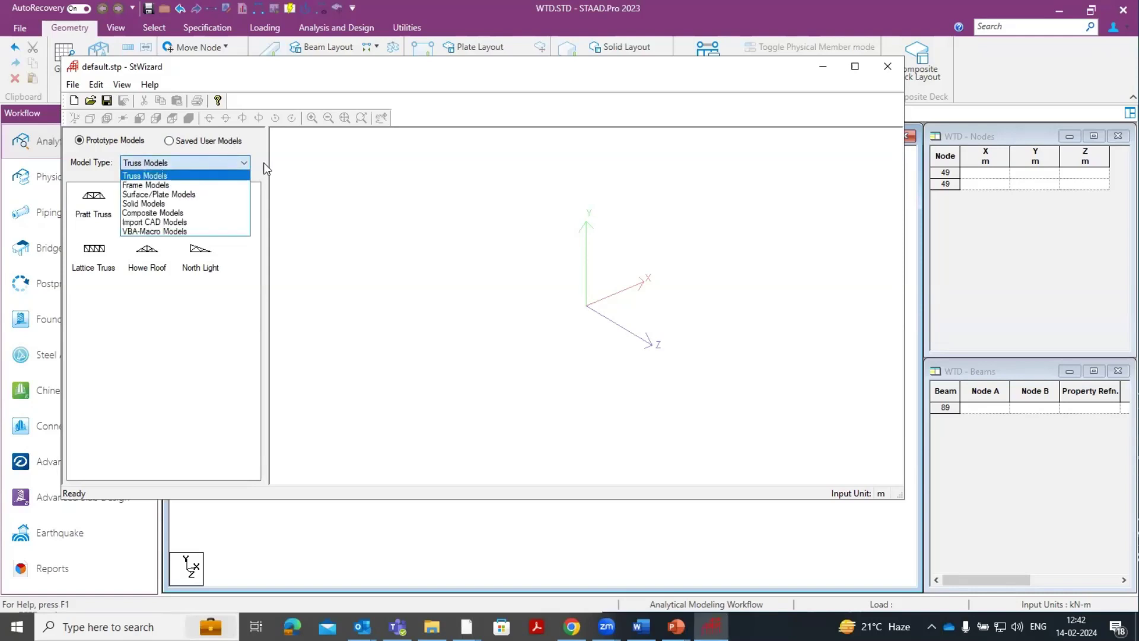
click(191, 183)
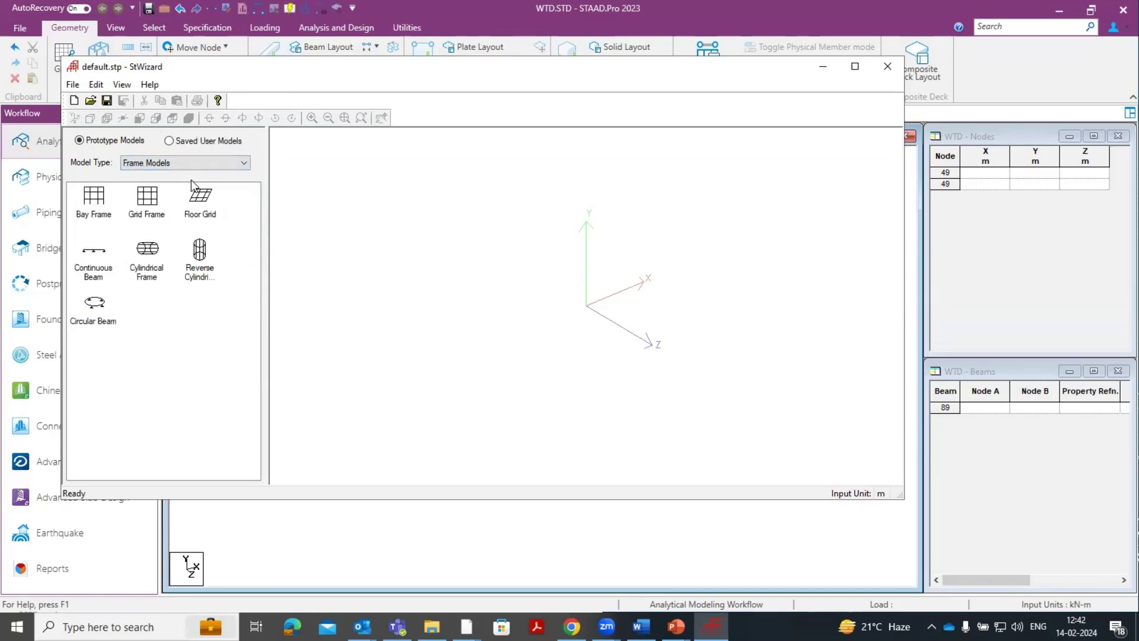
click(201, 260)
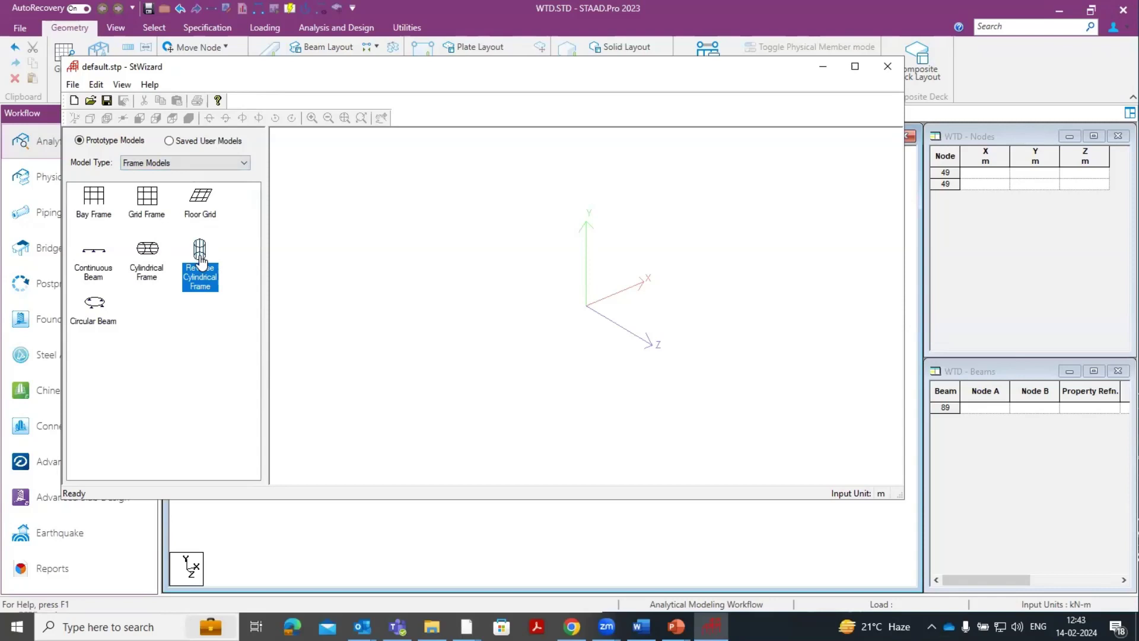
drag(200, 260, 527, 248)
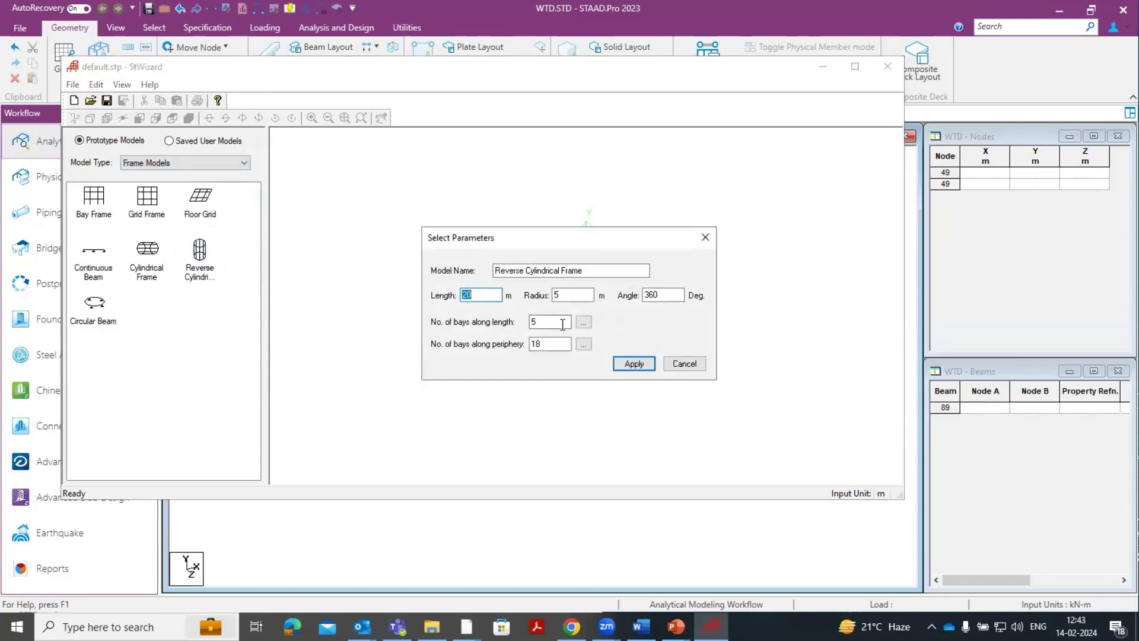
Generate the frame with length 20 m, radius 5 m, angle 360°, 5 bays along the length and 8 bays along the periphery.
click(575, 571)
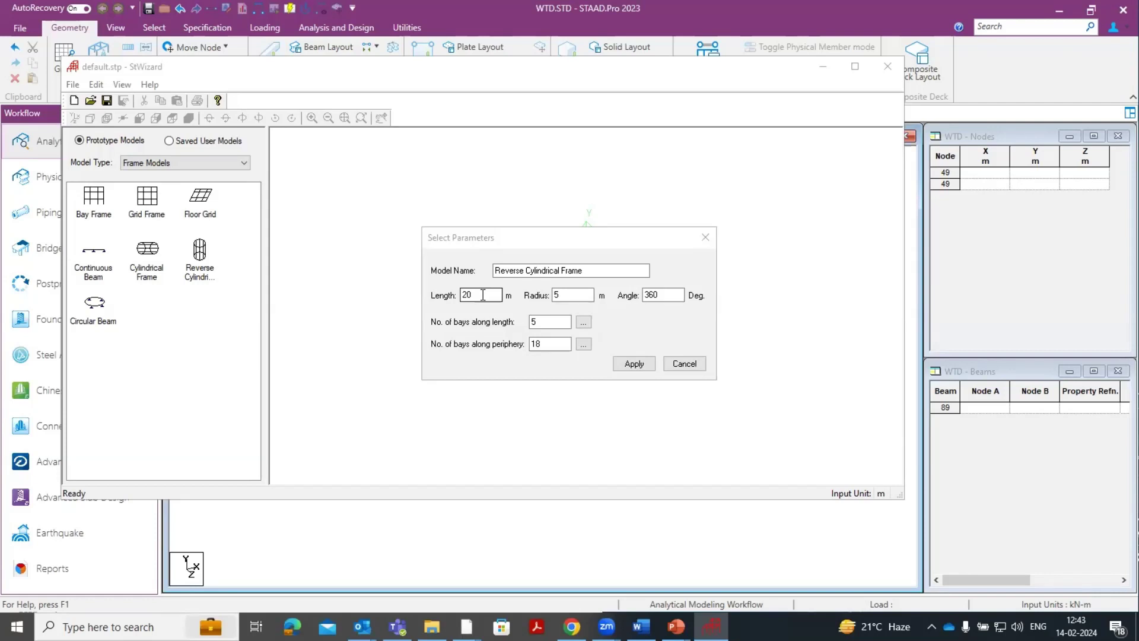
click(482, 295)
click(570, 292)
click(681, 294)
click(483, 296)
click(541, 323)
click(544, 346)
click(544, 346)
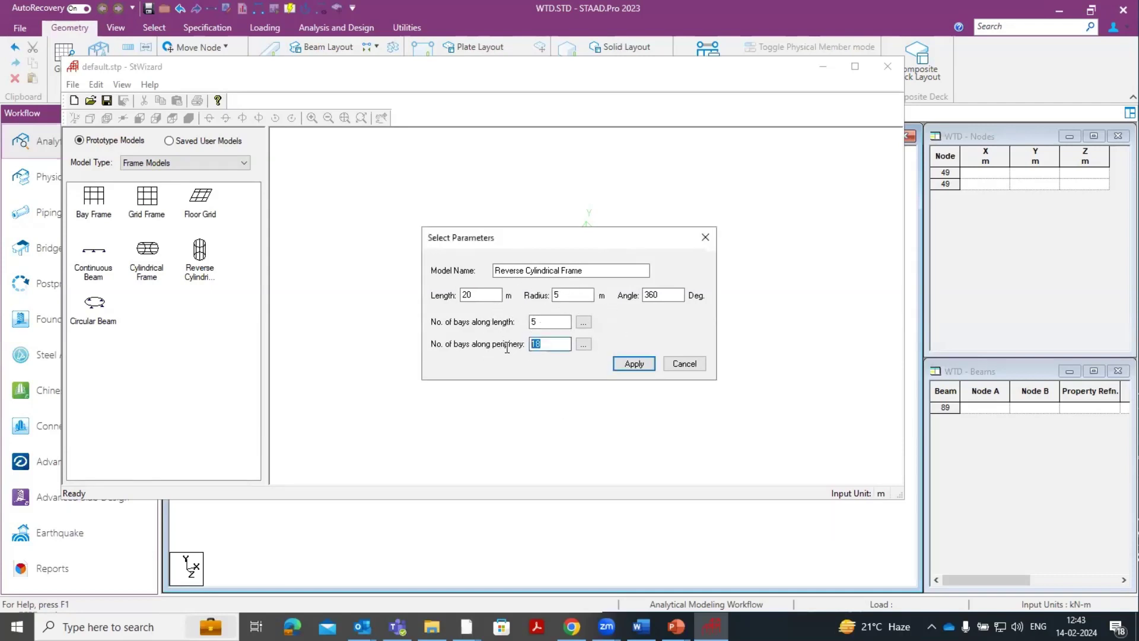
key(Left)
key(BackSpace)
click(626, 366)
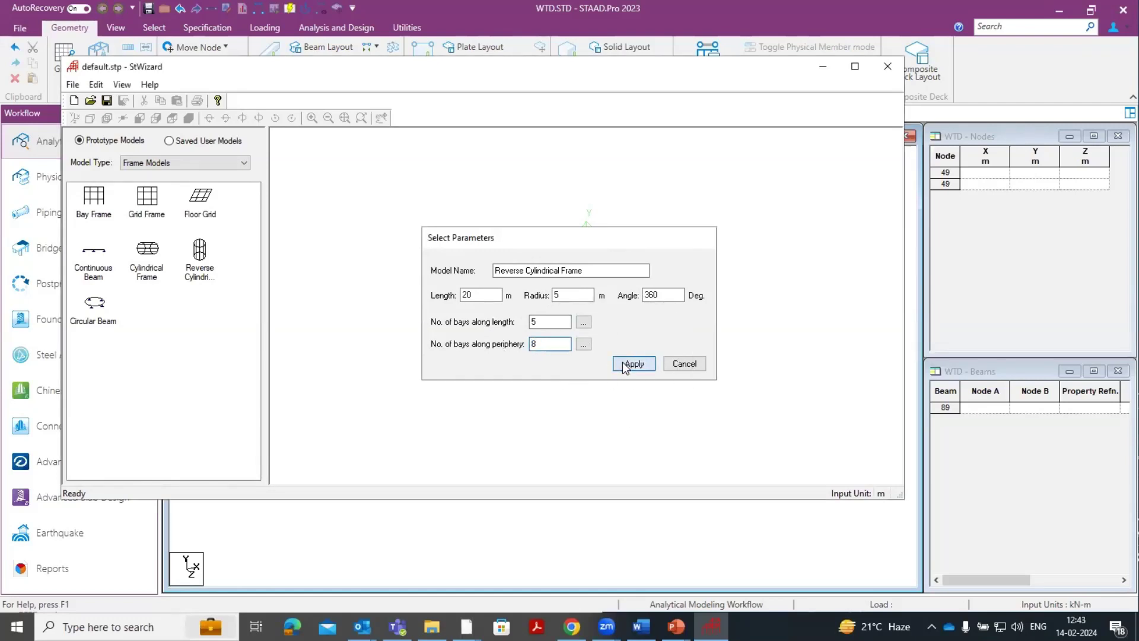
Merge the cylindrical frame prototype into the STAAD.Pro model at X 0, Y 0, Z 0.
drag(490, 152, 608, 255)
drag(599, 303, 538, 331)
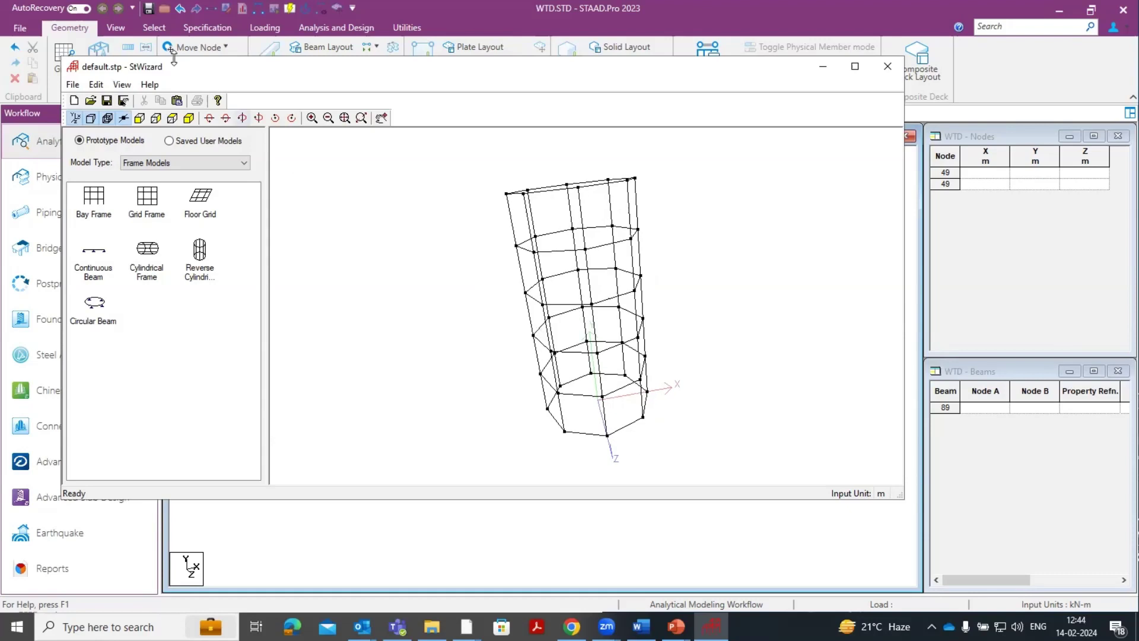
click(180, 102)
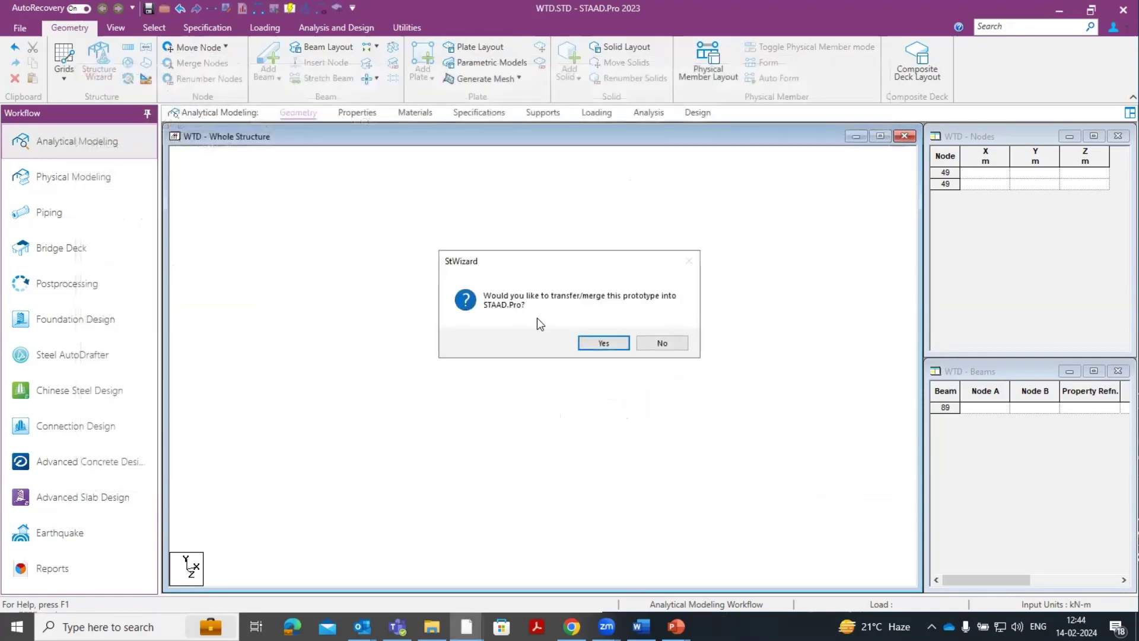
click(599, 343)
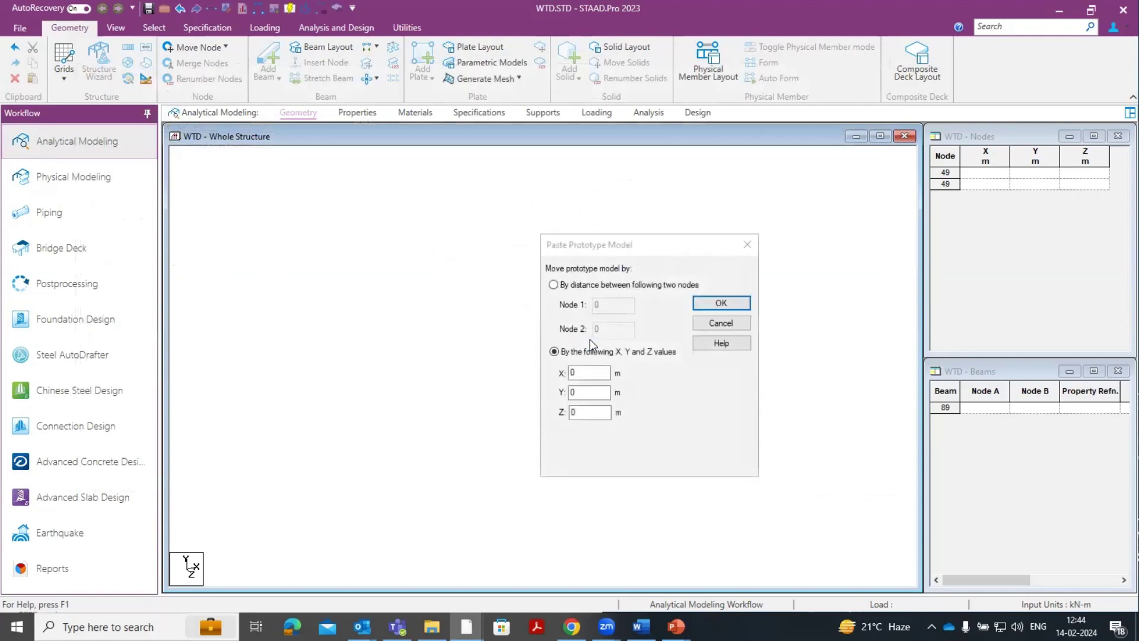
click(587, 371)
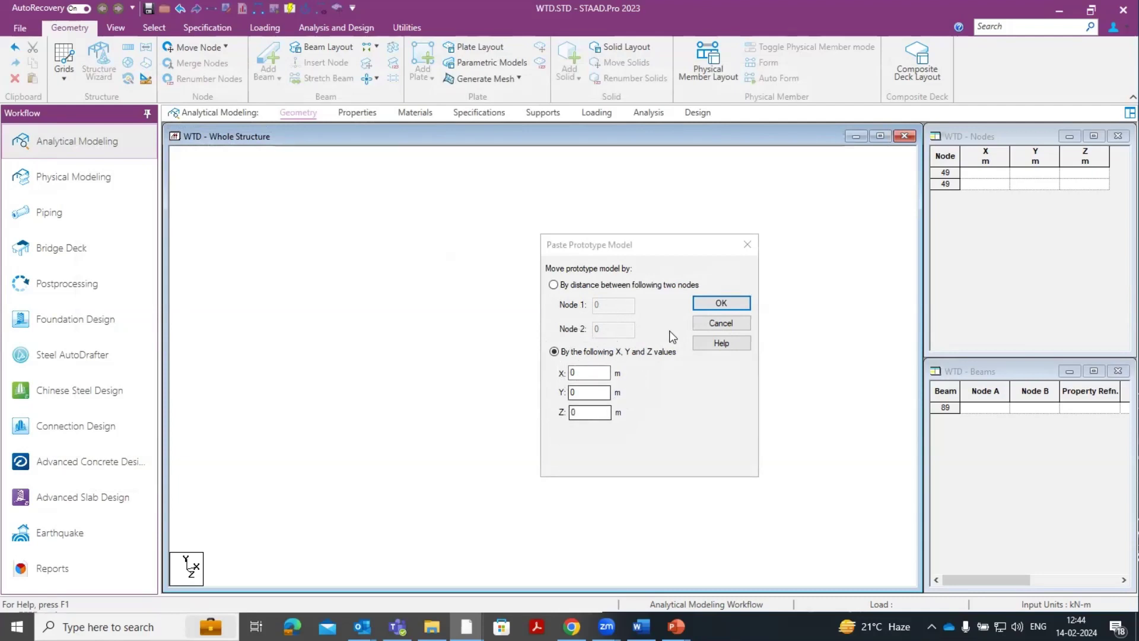
click(708, 305)
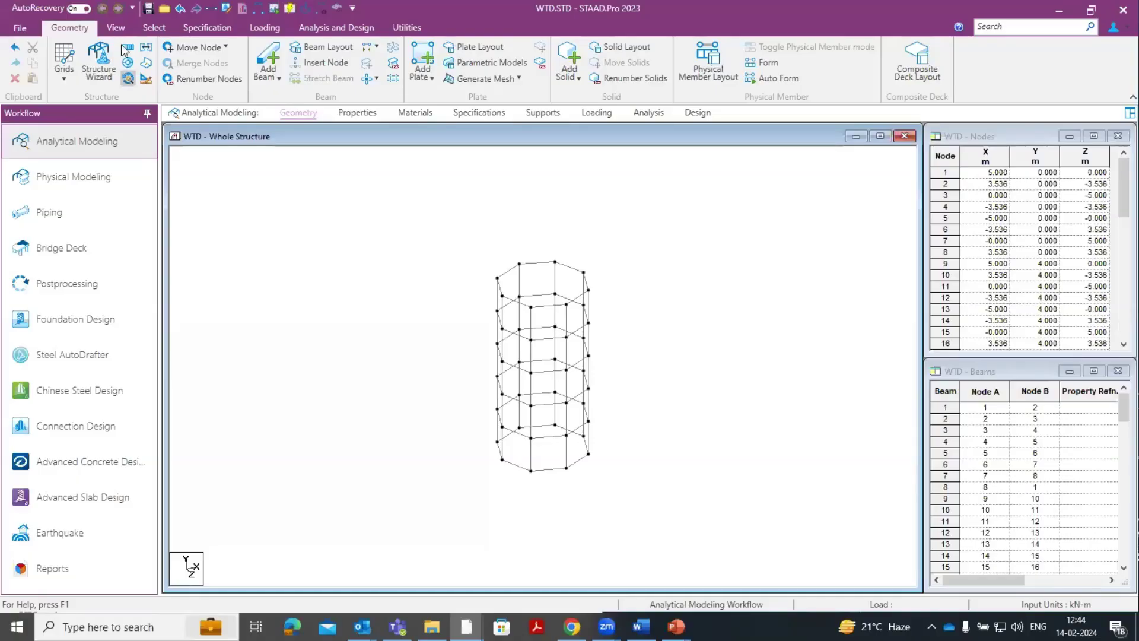
Delete the ring of beams at the base level of the frame and restore the isometric view.
click(116, 28)
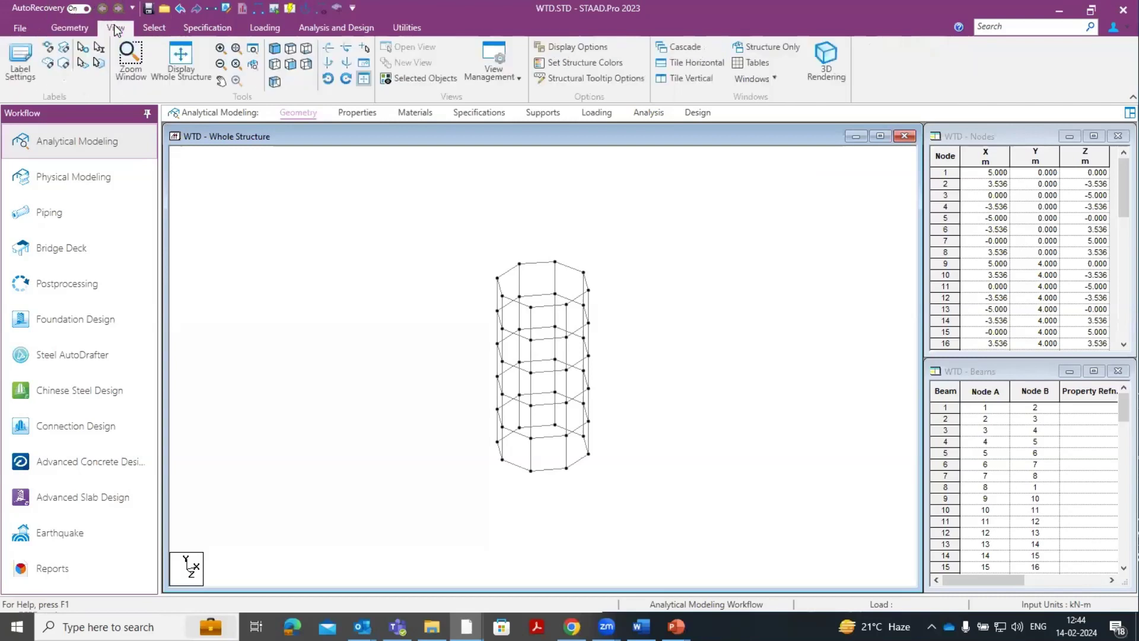
click(290, 64)
drag(422, 500, 653, 460)
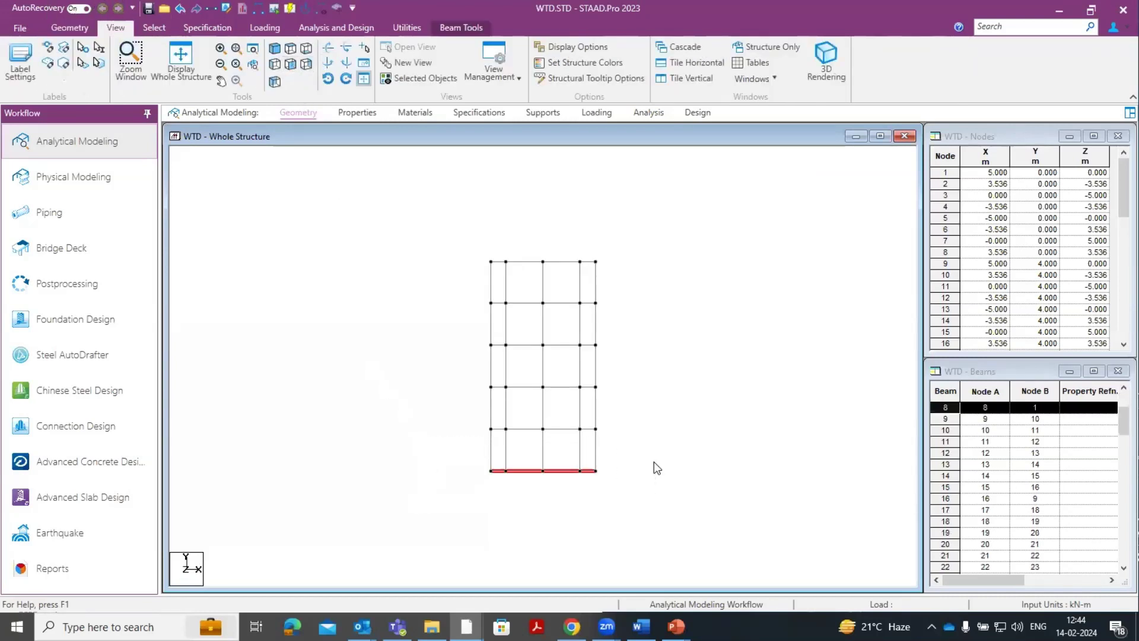
key(Delete)
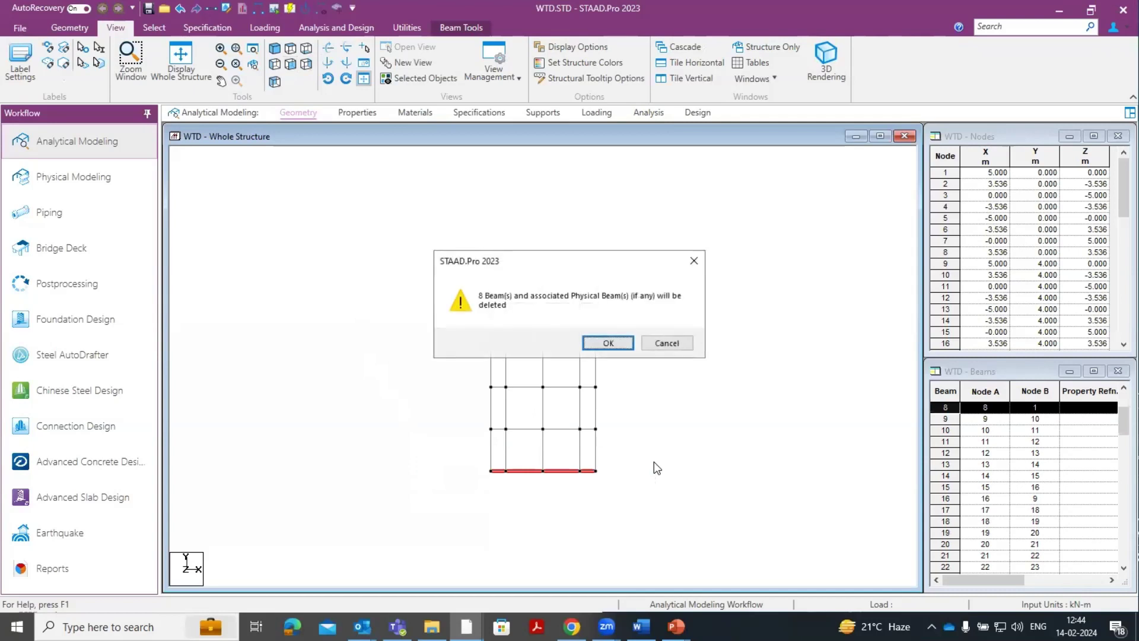
click(608, 343)
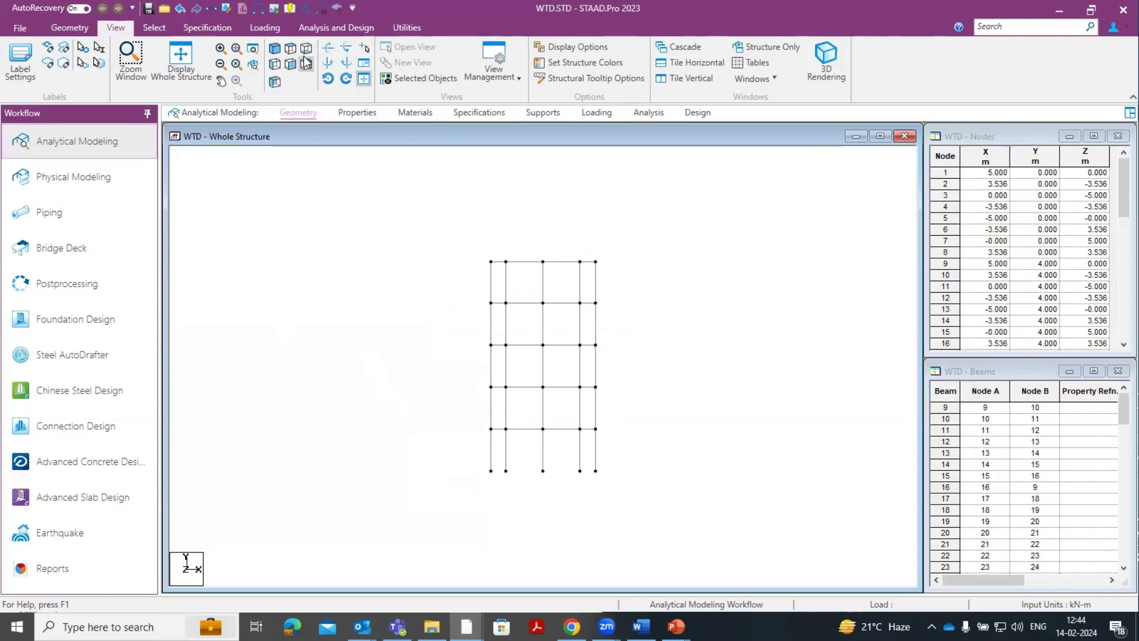
click(275, 48)
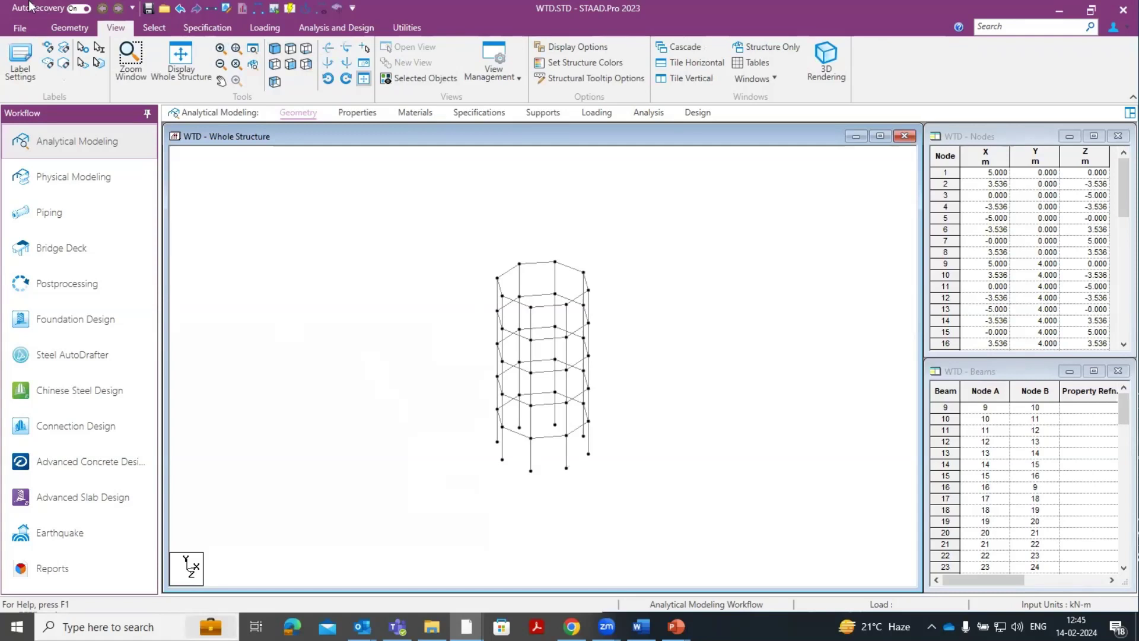
Start a Spherical Surface prototype from the Surface/Plate Models of the Structure Wizard.
click(82, 30)
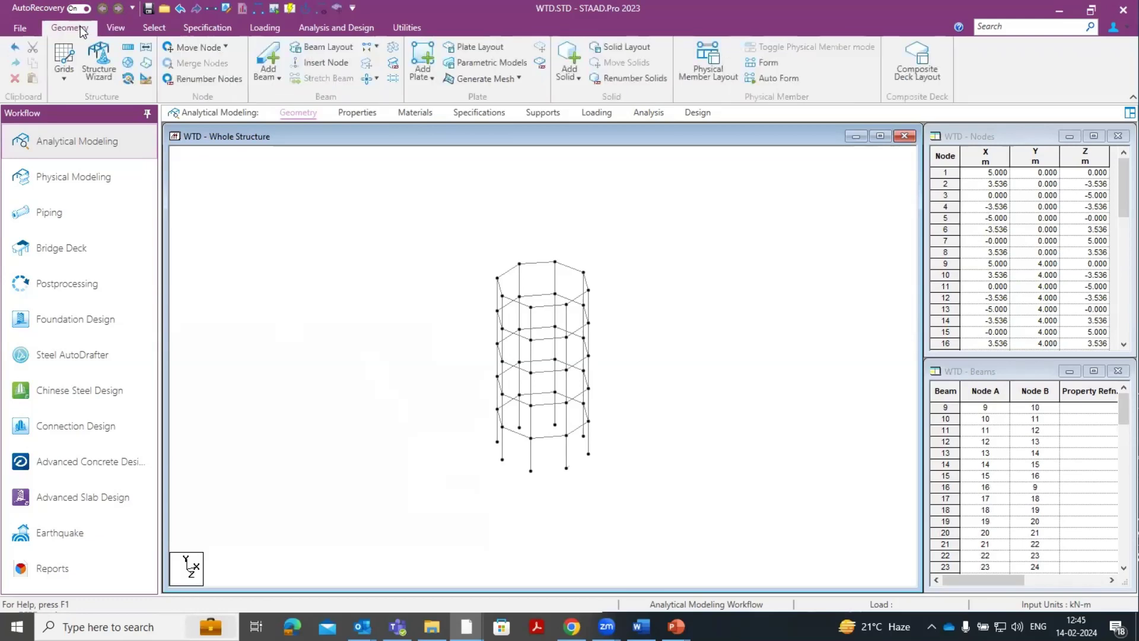
click(99, 58)
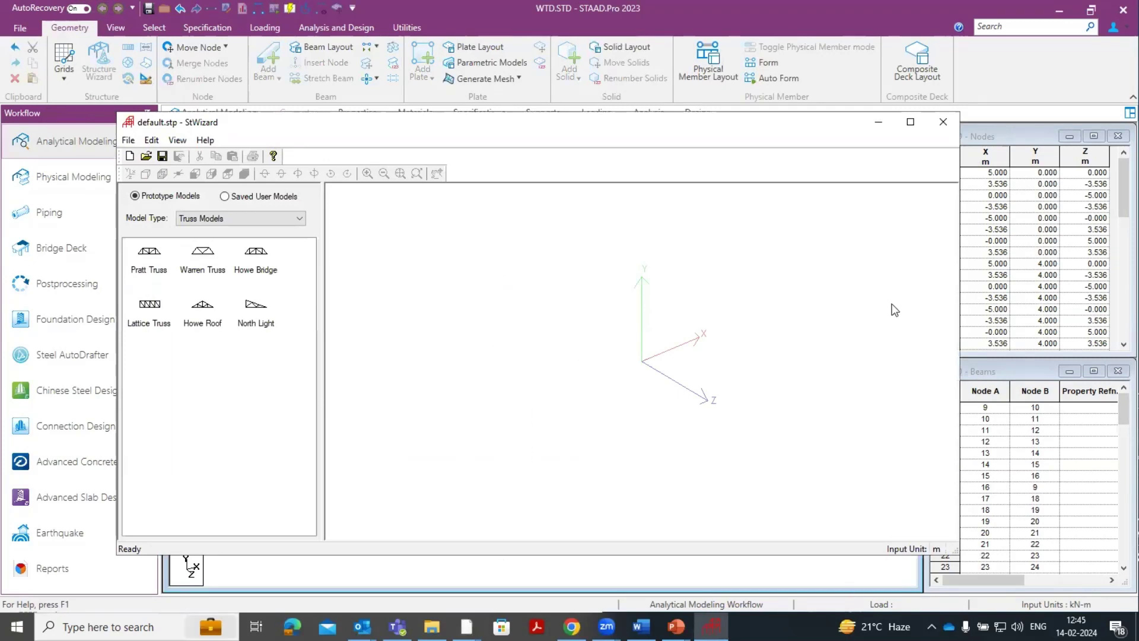
click(235, 221)
click(235, 222)
click(233, 256)
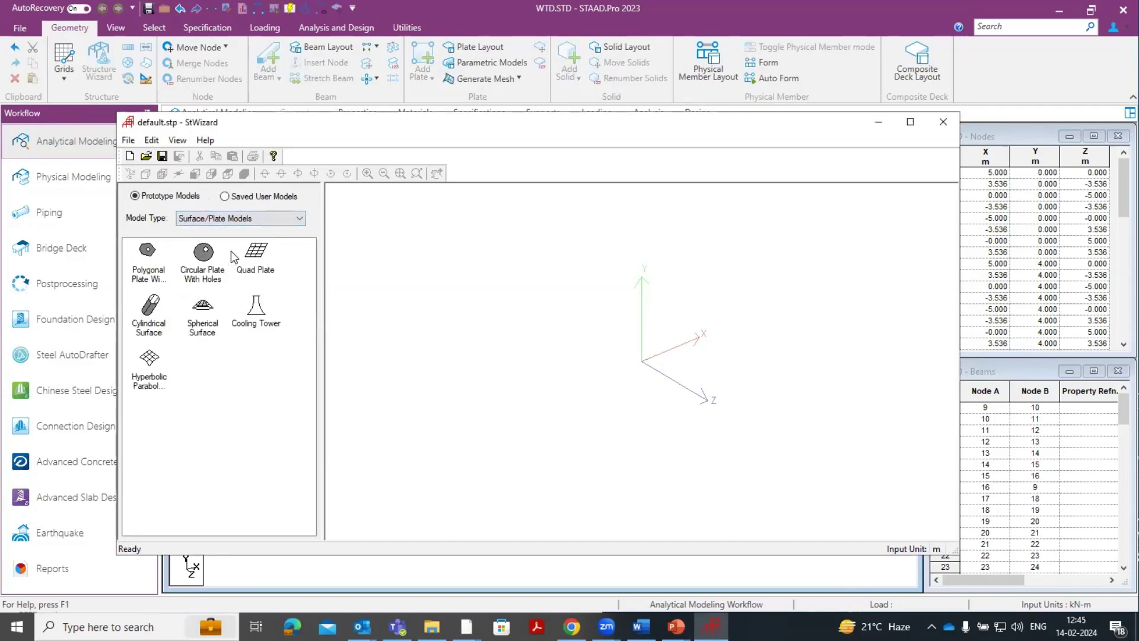
click(207, 325)
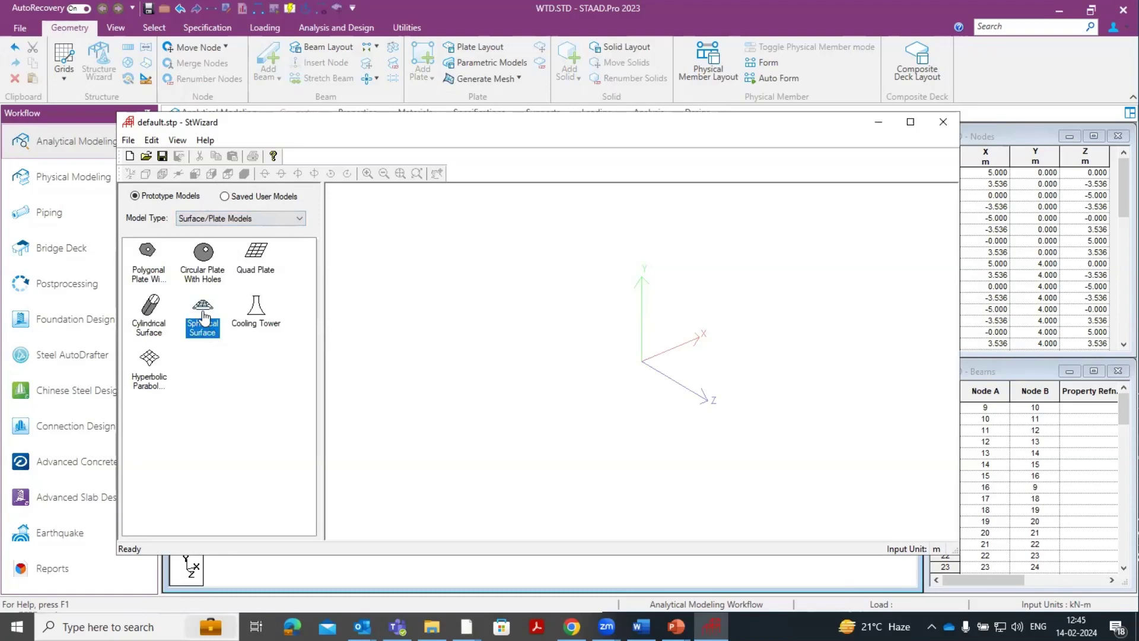
double_click(205, 318)
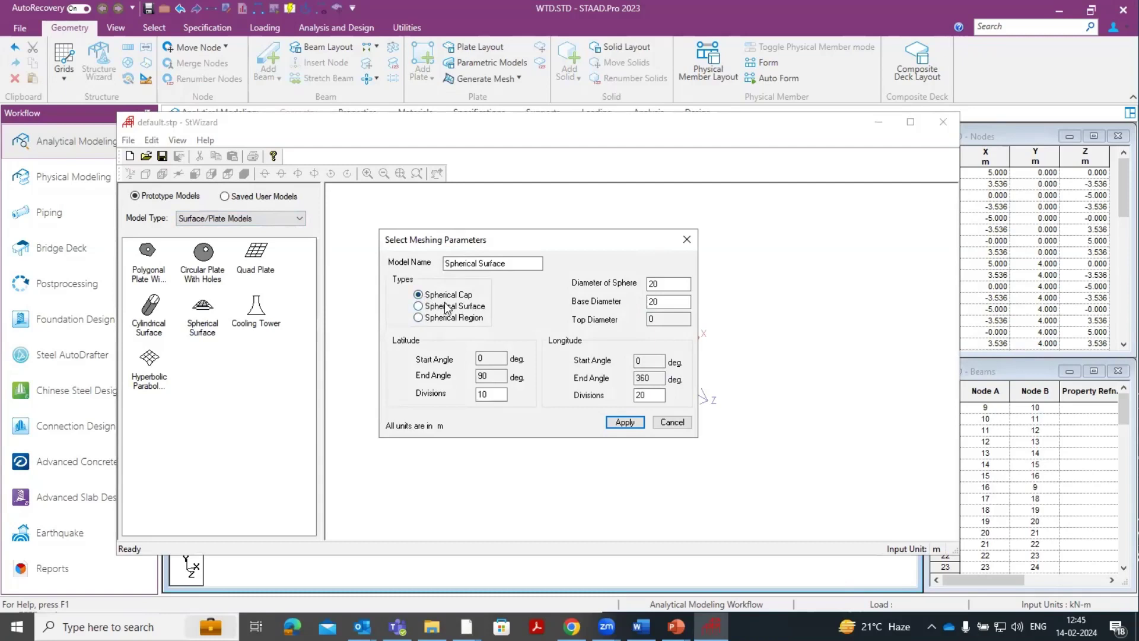
Generate a spherical cap with a sphere diameter of 15 m, a base diameter of 10 m and 8 longitude divisions.
click(680, 285)
drag(676, 284, 619, 295)
text(15)
drag(665, 303, 647, 305)
text(10)
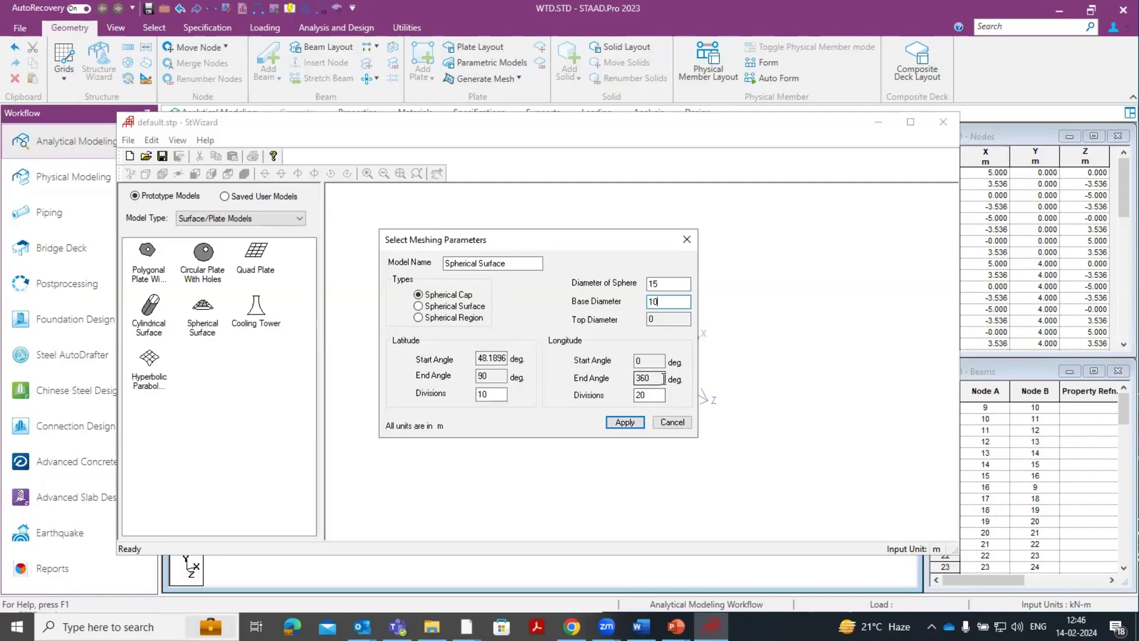
double_click(653, 394)
text(8)
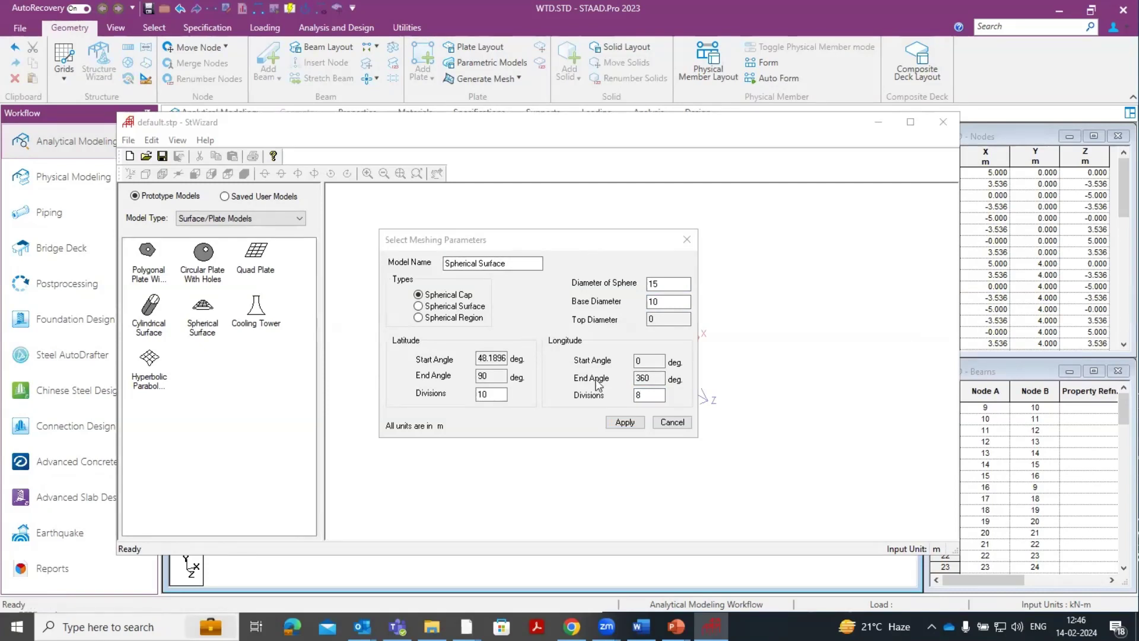
click(621, 422)
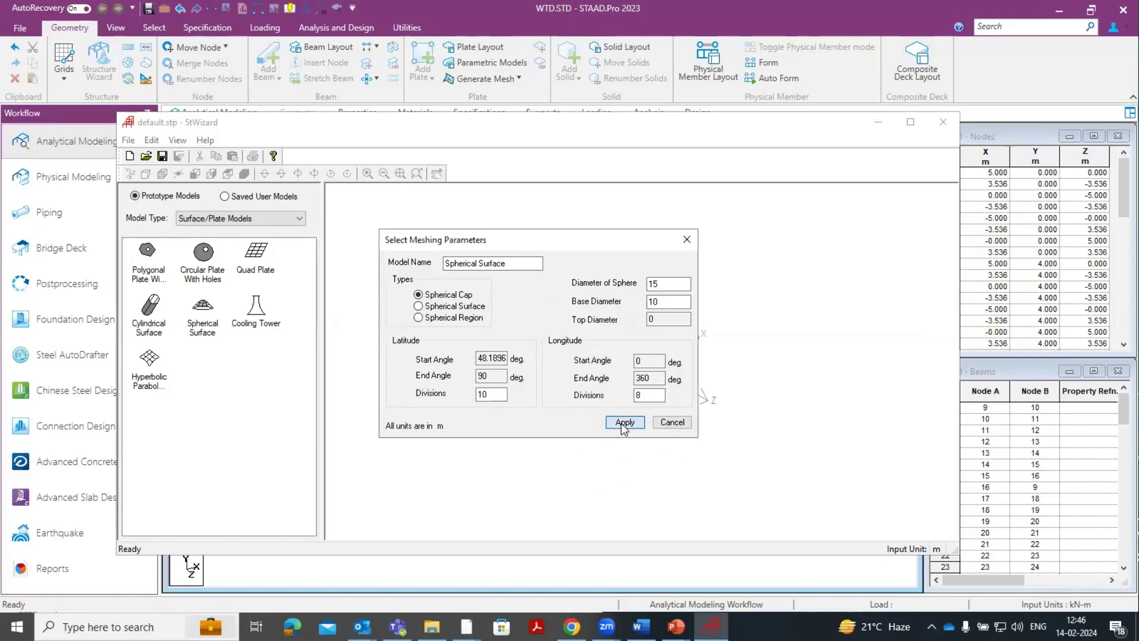
Transfer the spherical cap prototype into the STAAD.Pro model, using a corner node on its base rim as the reference point.
drag(634, 421, 656, 350)
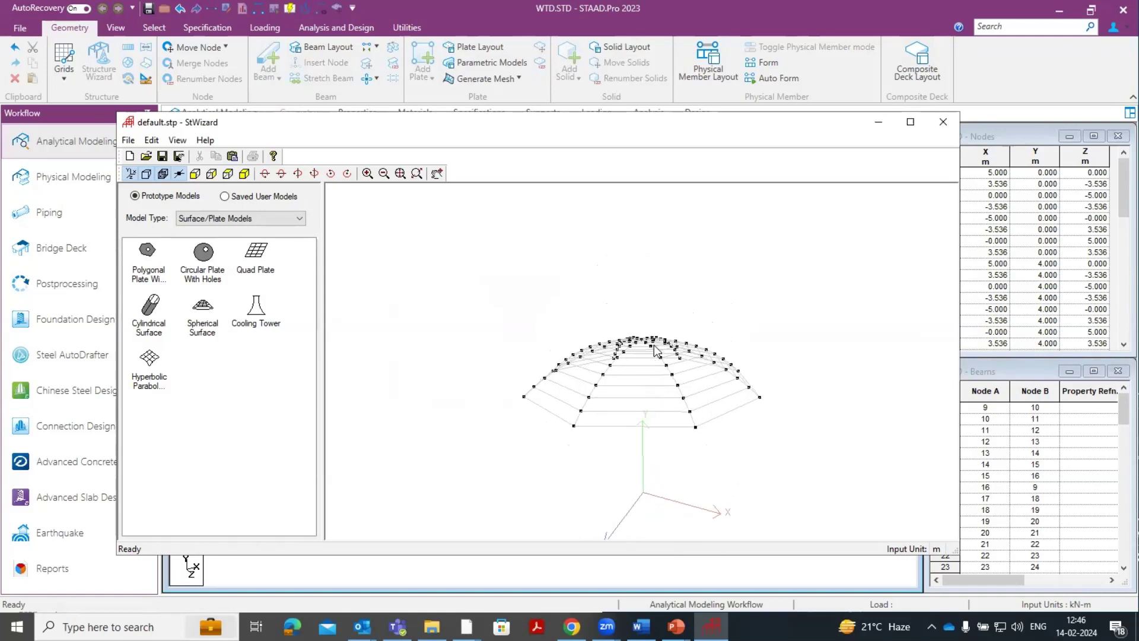
drag(639, 394, 609, 427)
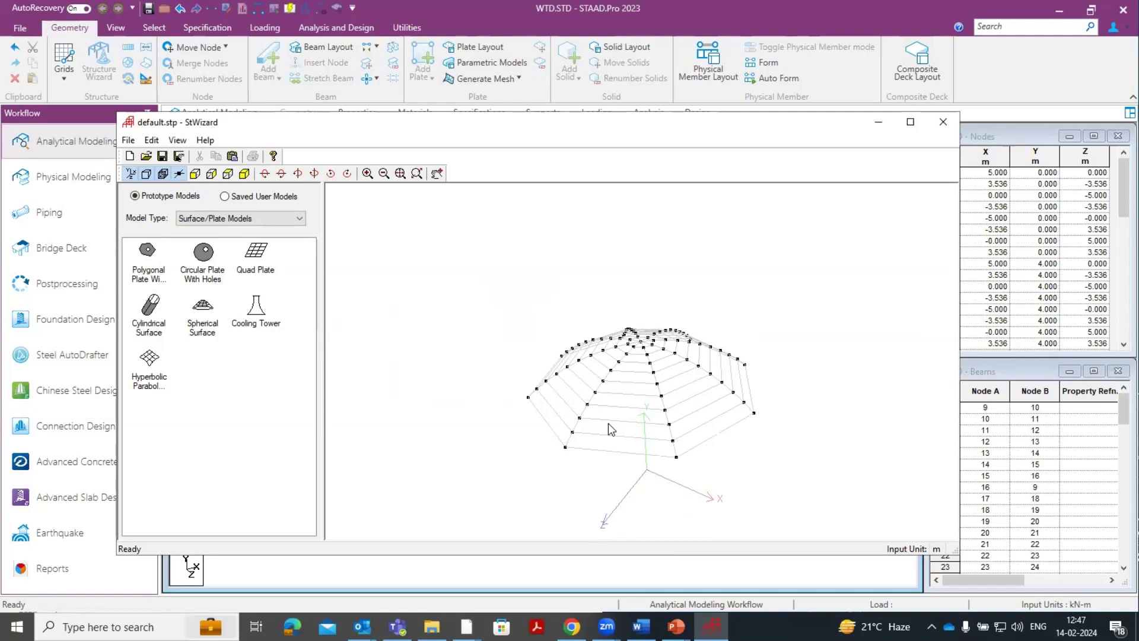
click(233, 156)
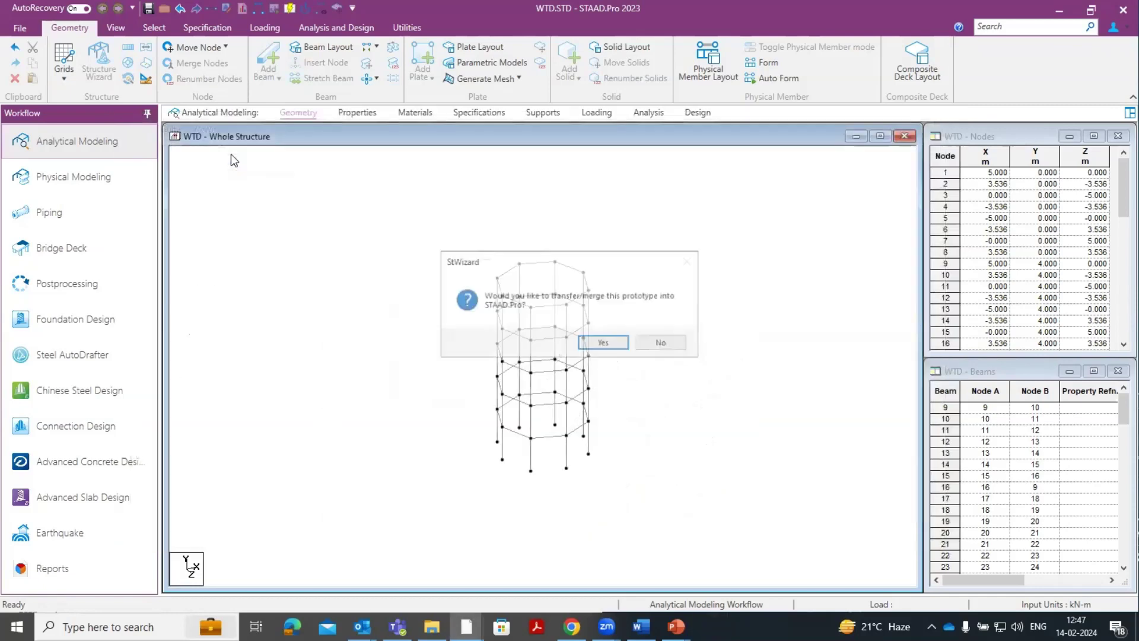
click(604, 344)
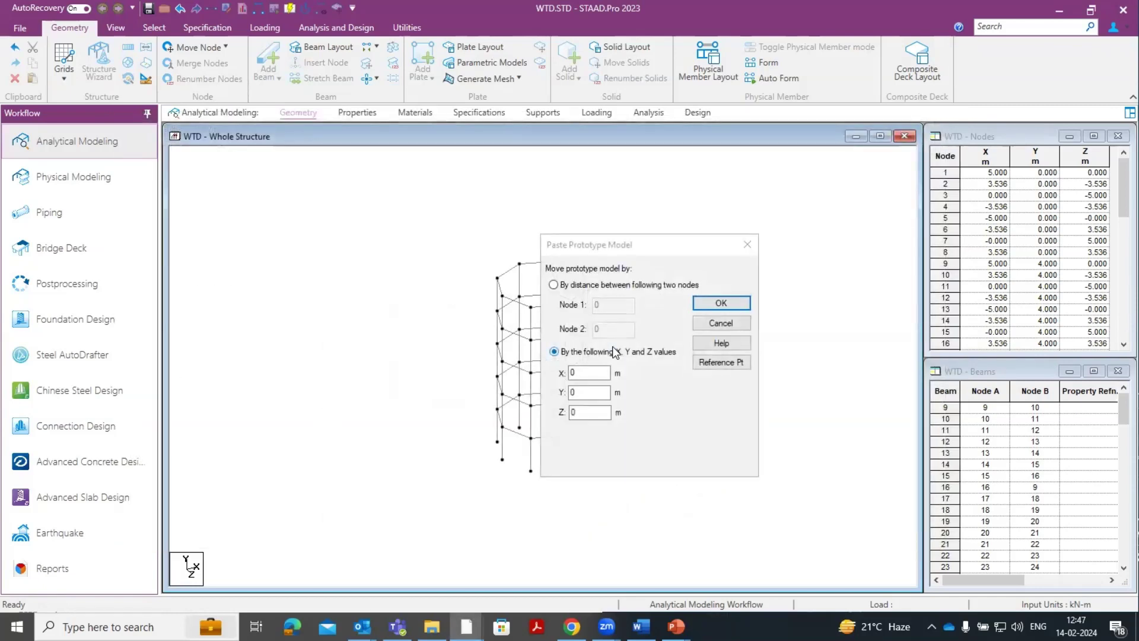
click(720, 360)
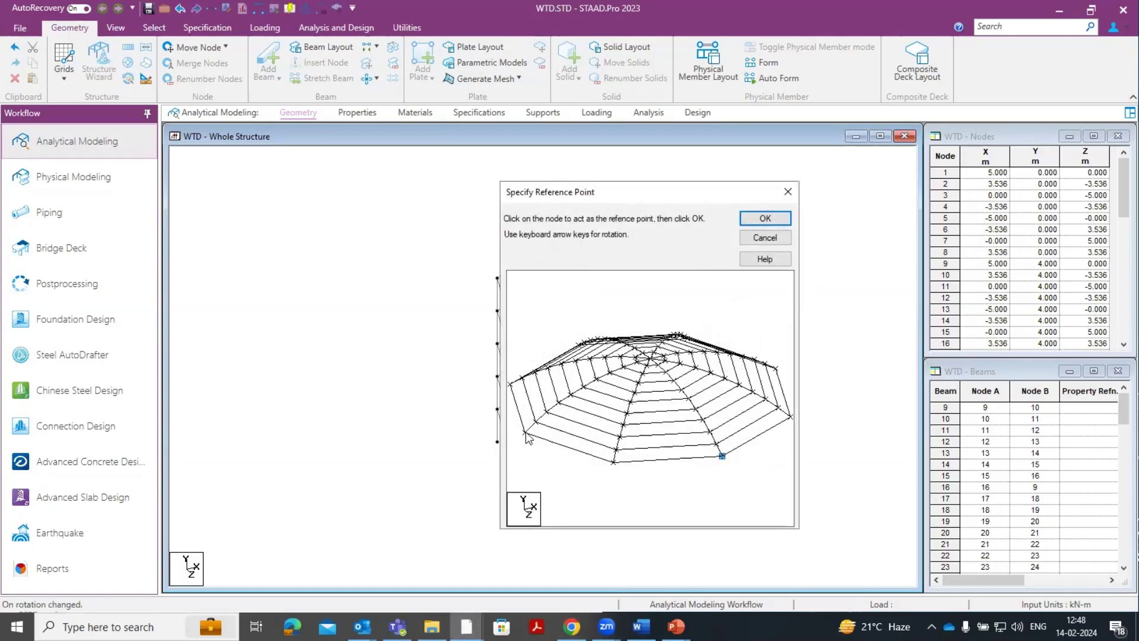
click(614, 462)
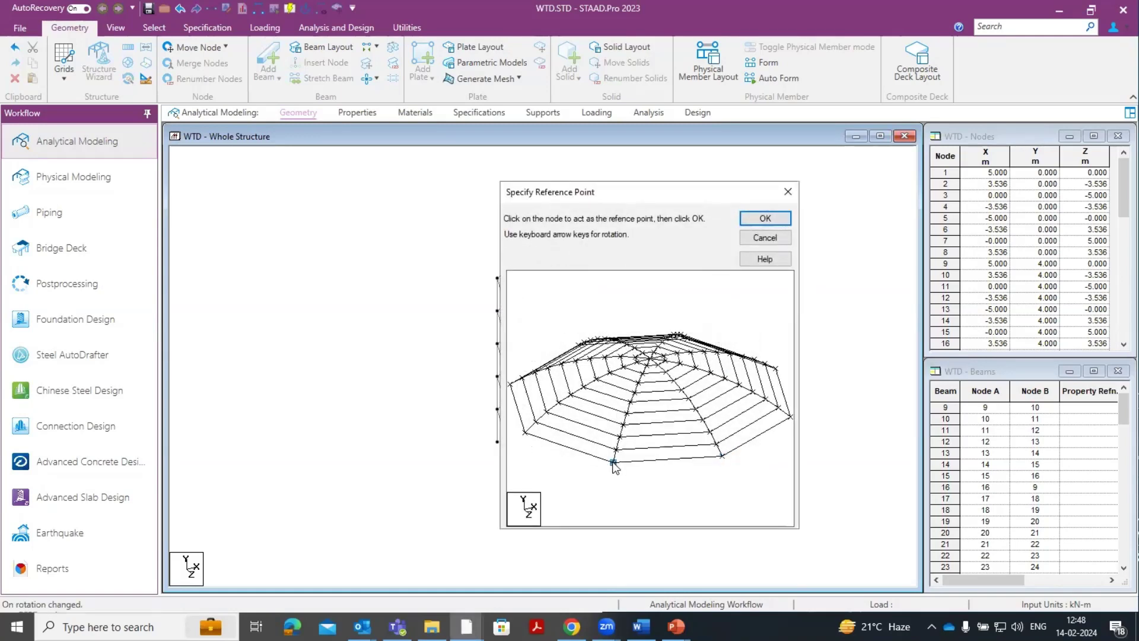
click(764, 218)
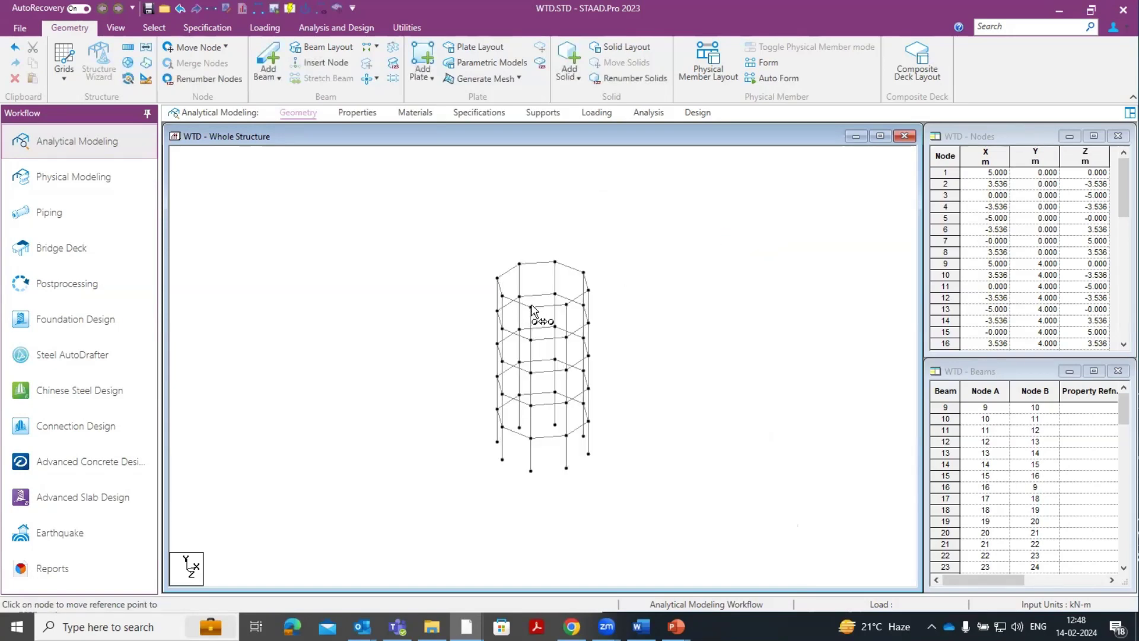
Paste the spherical cap onto the matching node of the staging frame's top ring, at X 0, Y 14.4098, Z 0.
click(531, 307)
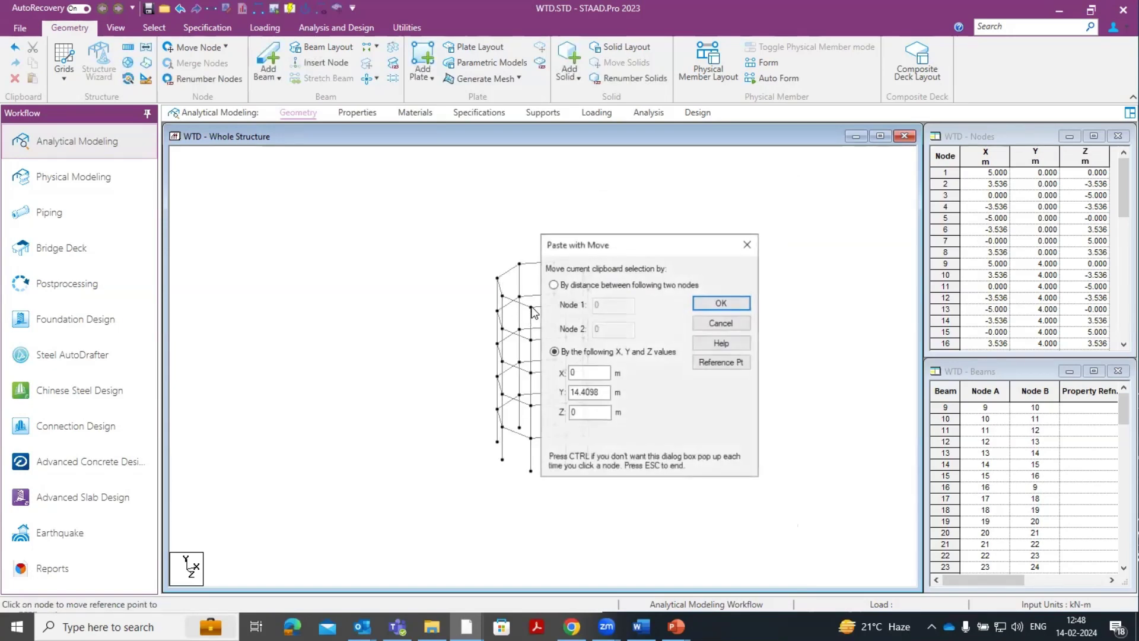
click(721, 302)
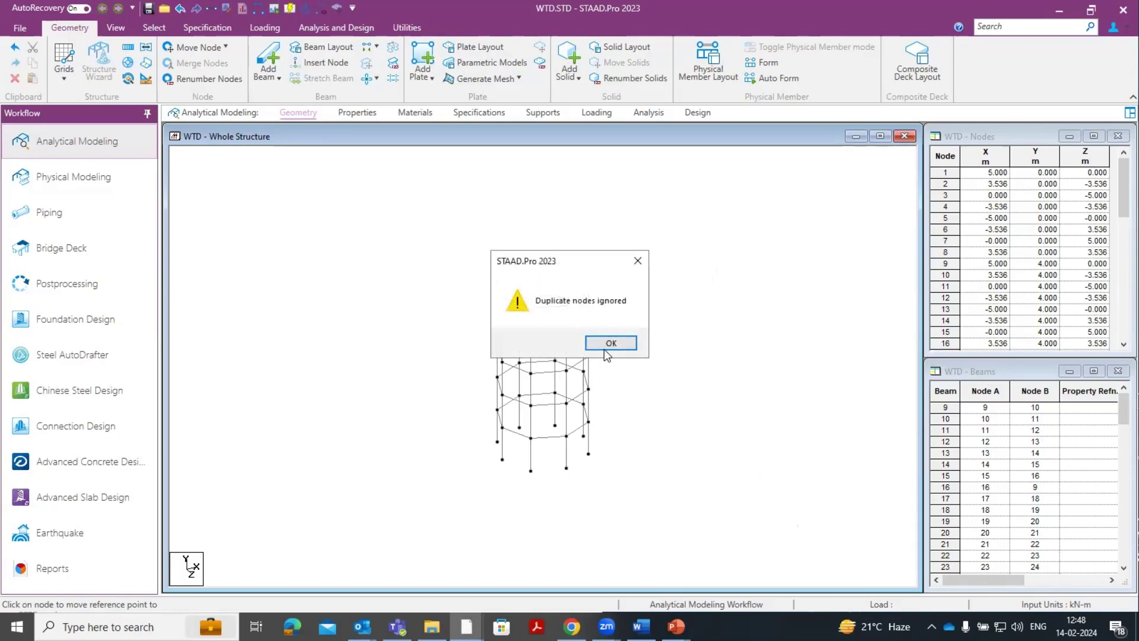
click(605, 347)
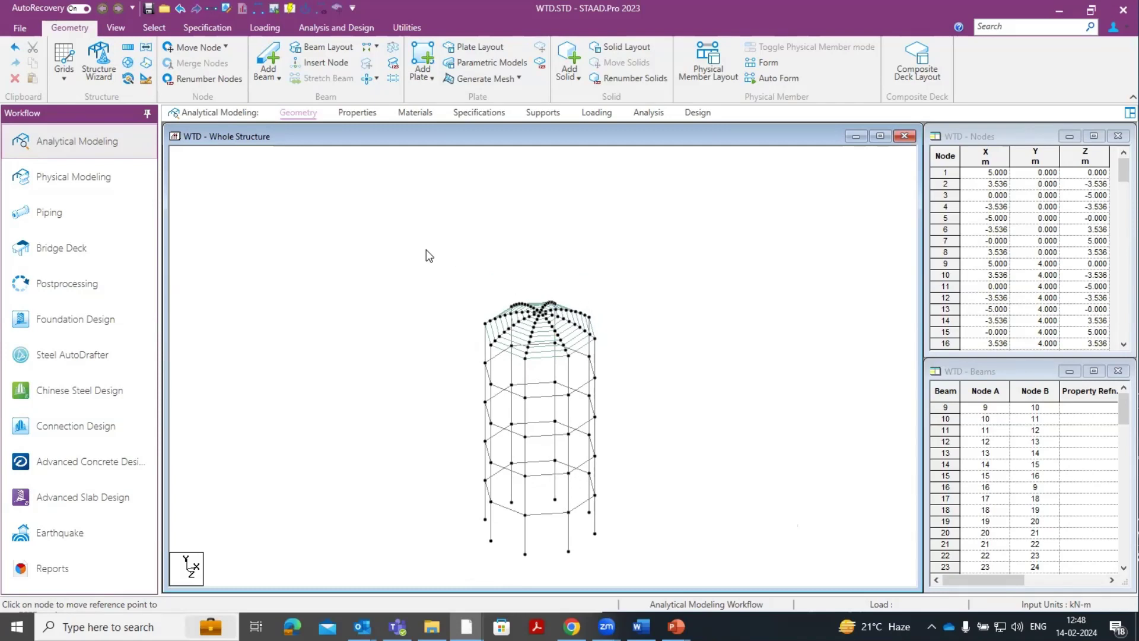
Start a Cylindrical Surface prototype from the Surface/Plate Models of the Structure Wizard.
click(87, 59)
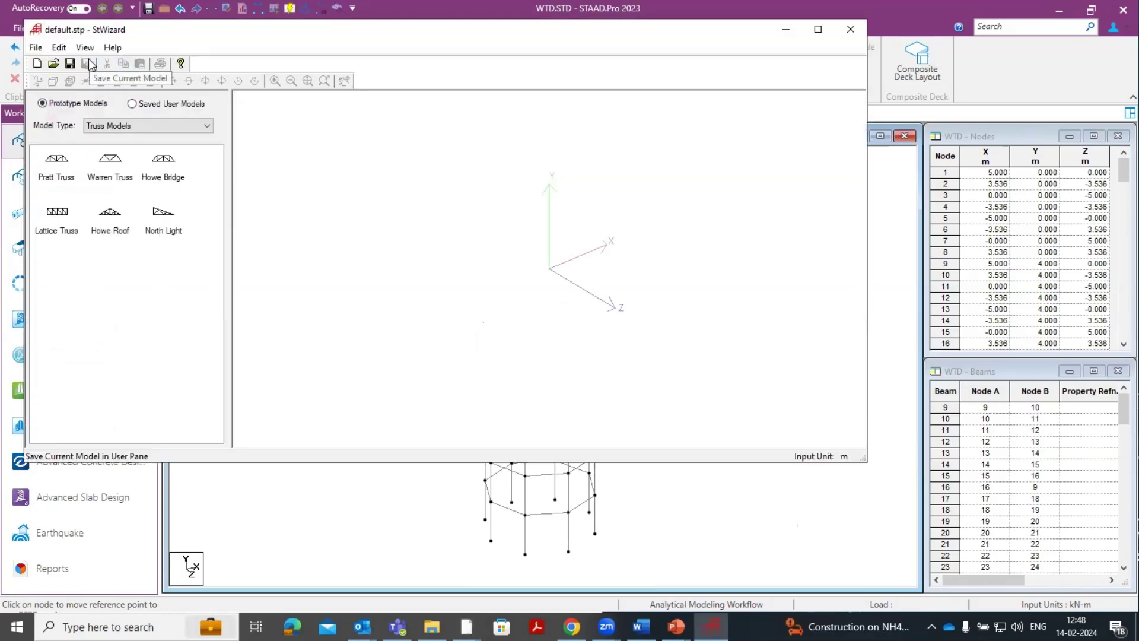
click(178, 125)
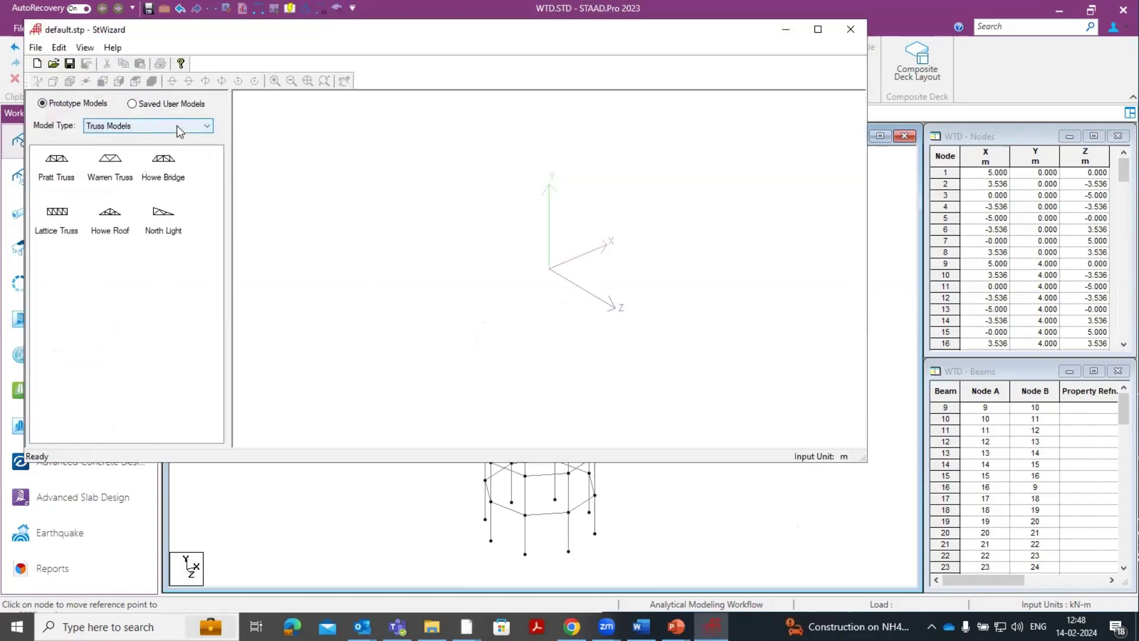
click(671, 585)
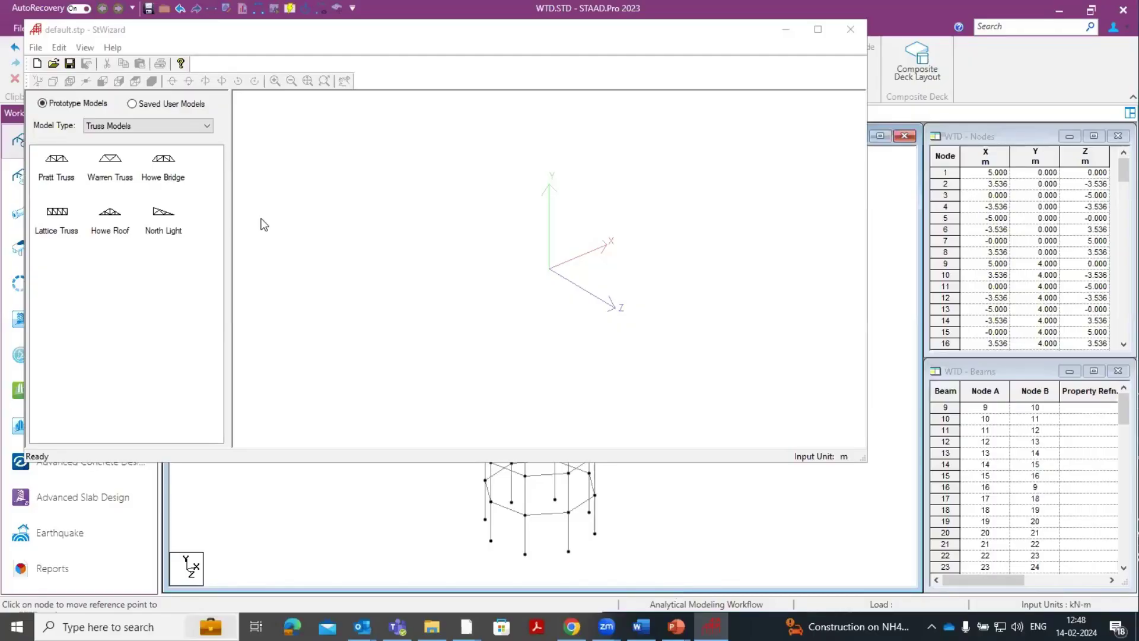
click(153, 129)
click(154, 129)
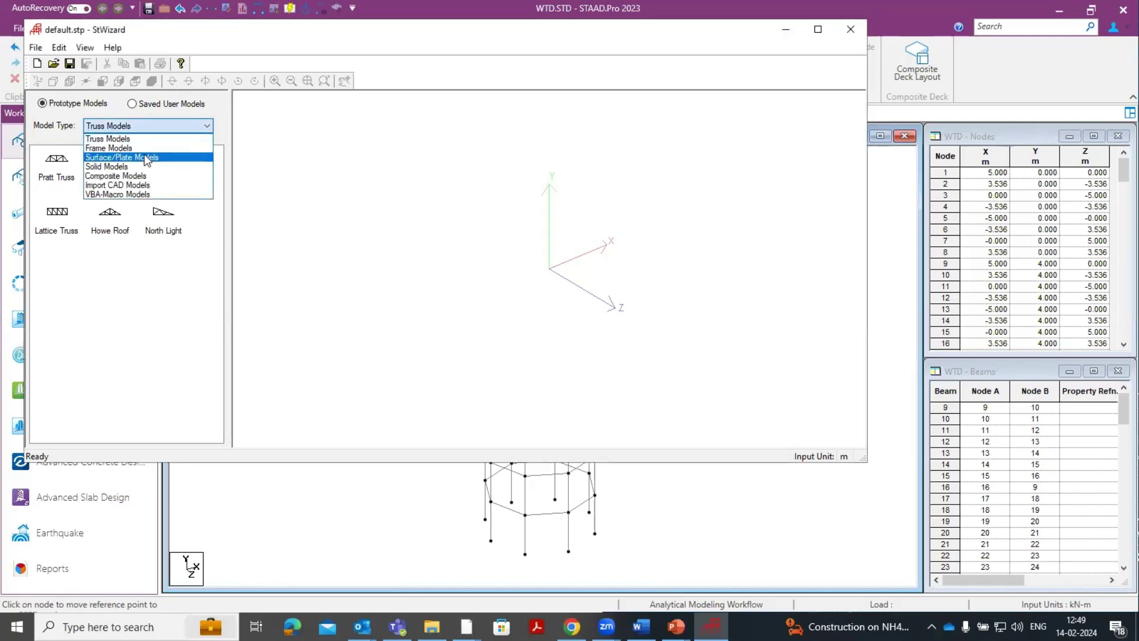
click(146, 159)
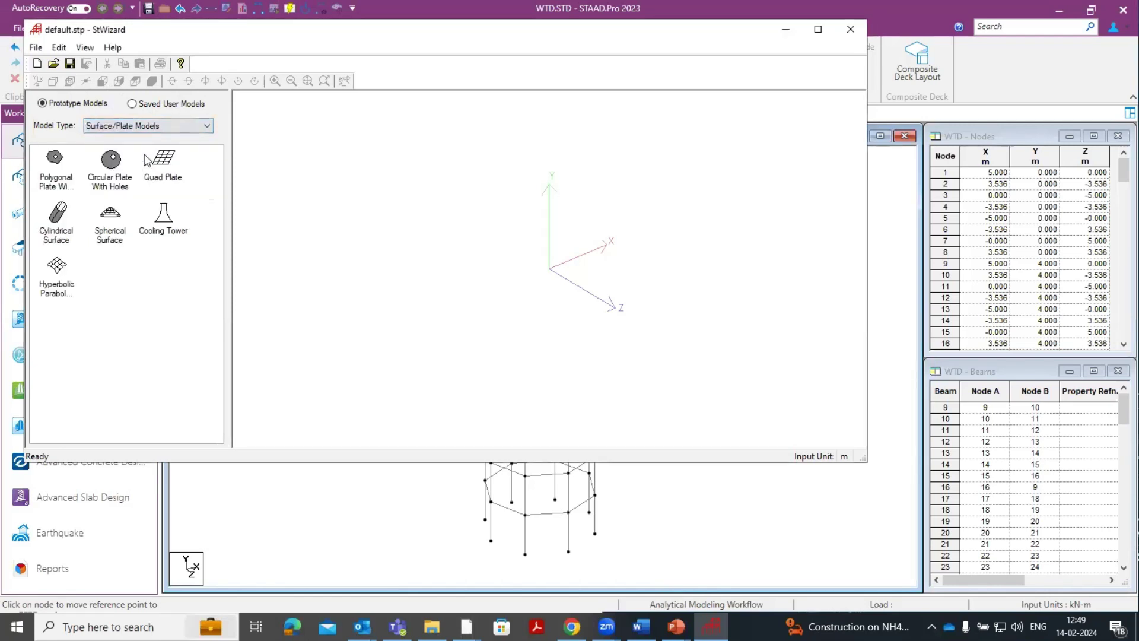
click(57, 226)
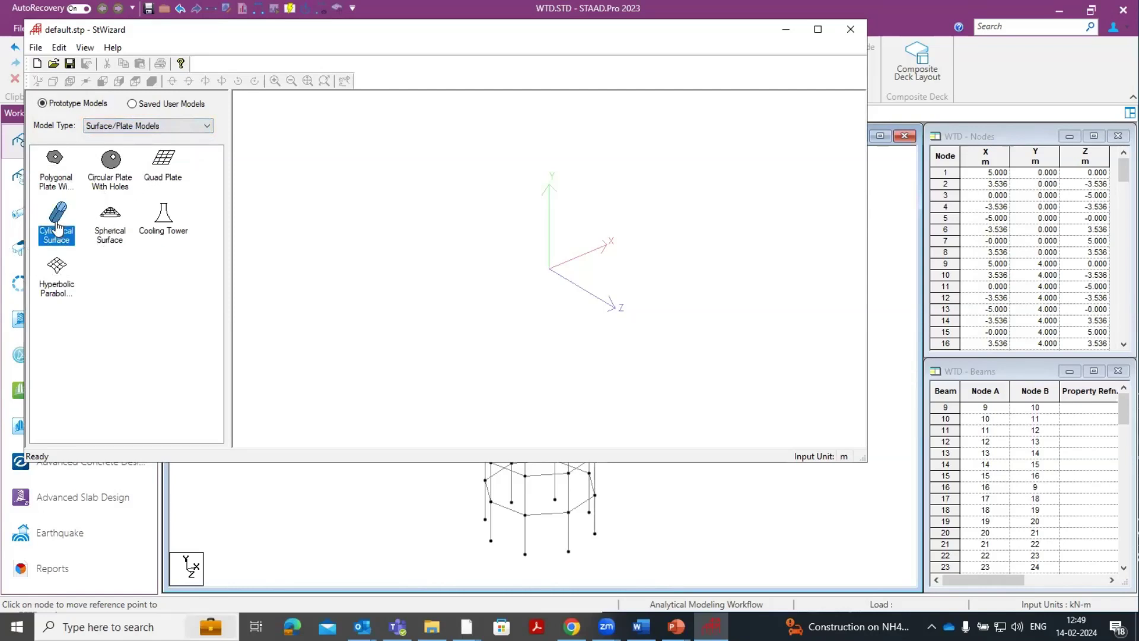
double_click(58, 226)
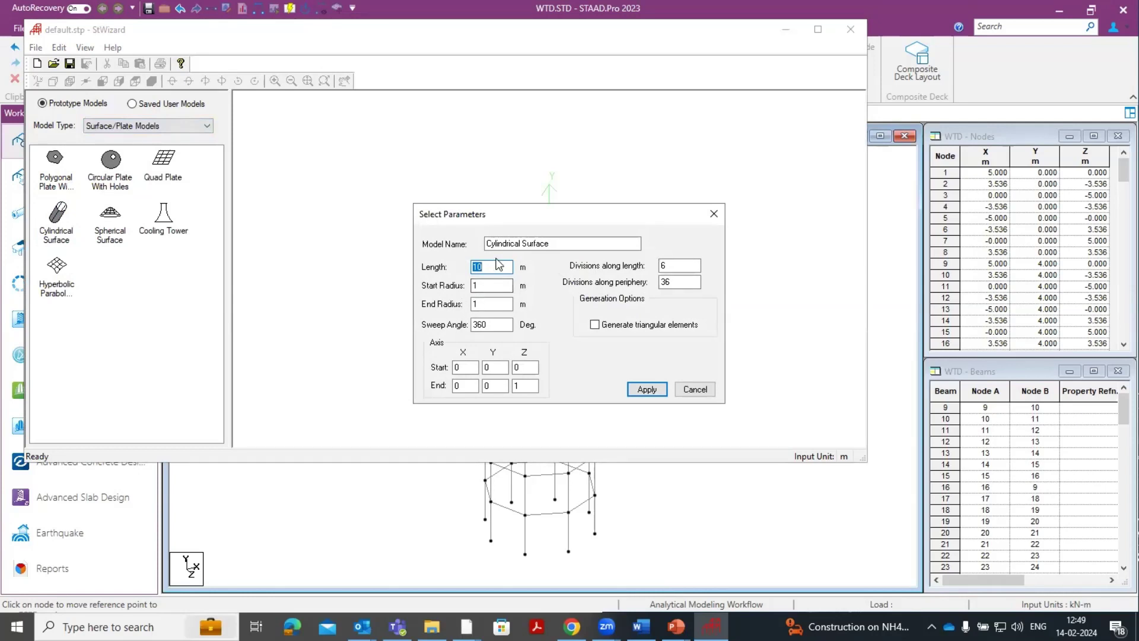
Set the surface's length to 3 m, start radius 5 m, end radius 8 m, with 1 division along the length and 8 along the periphery.
text(3m)
key(Tab)
text(5)
click(483, 305)
drag(483, 307, 460, 312)
text(8)
double_click(686, 265)
text(1)
double_click(689, 281)
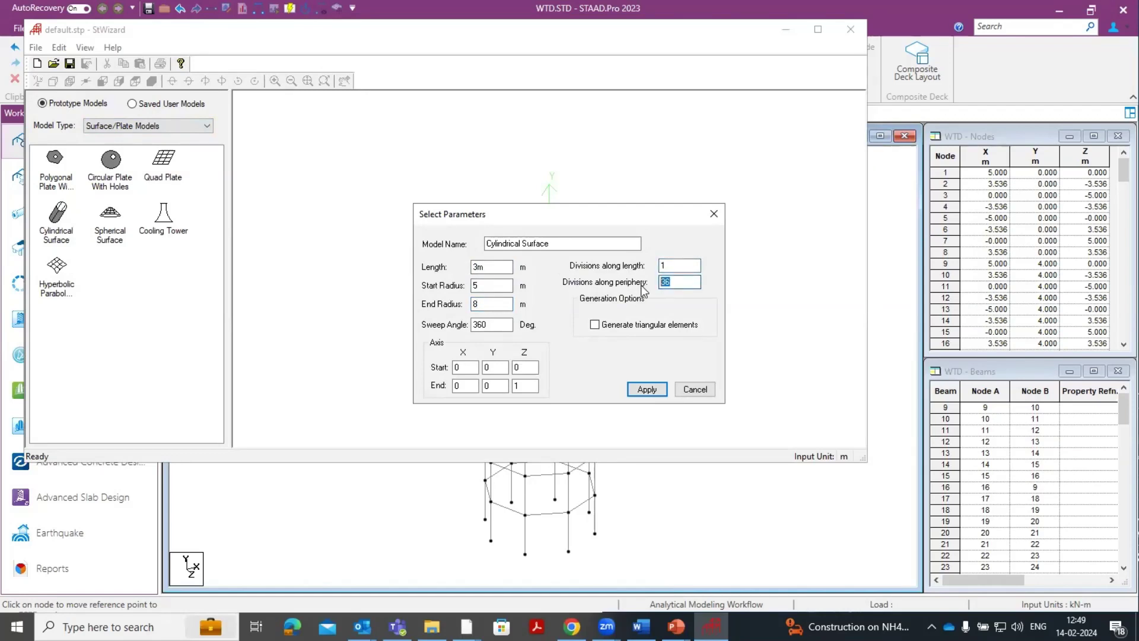
text(8)
Set the axis end to X 0, Y 1, Z 0 and generate the conical surface.
click(464, 387)
key(Tab)
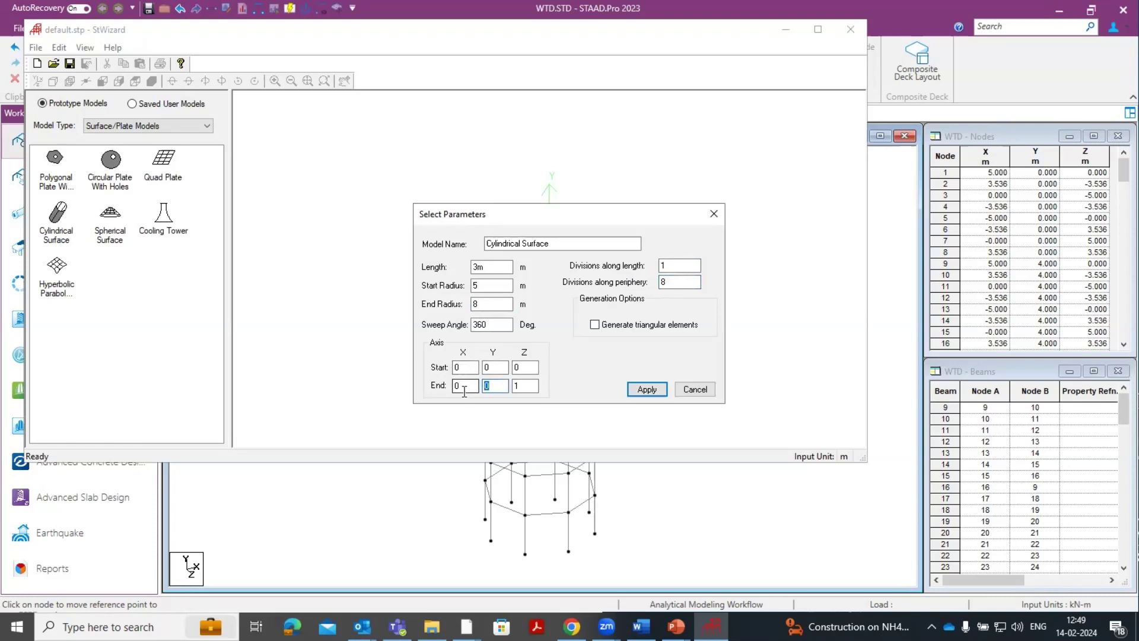
text(1)
key(Tab)
text(0)
click(644, 390)
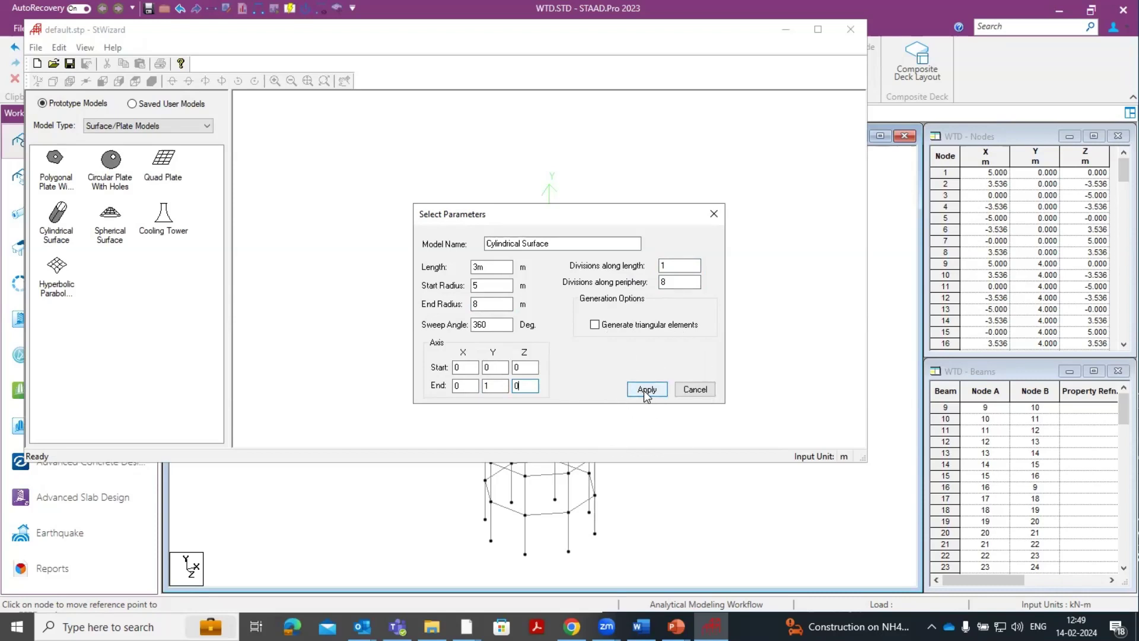
click(645, 390)
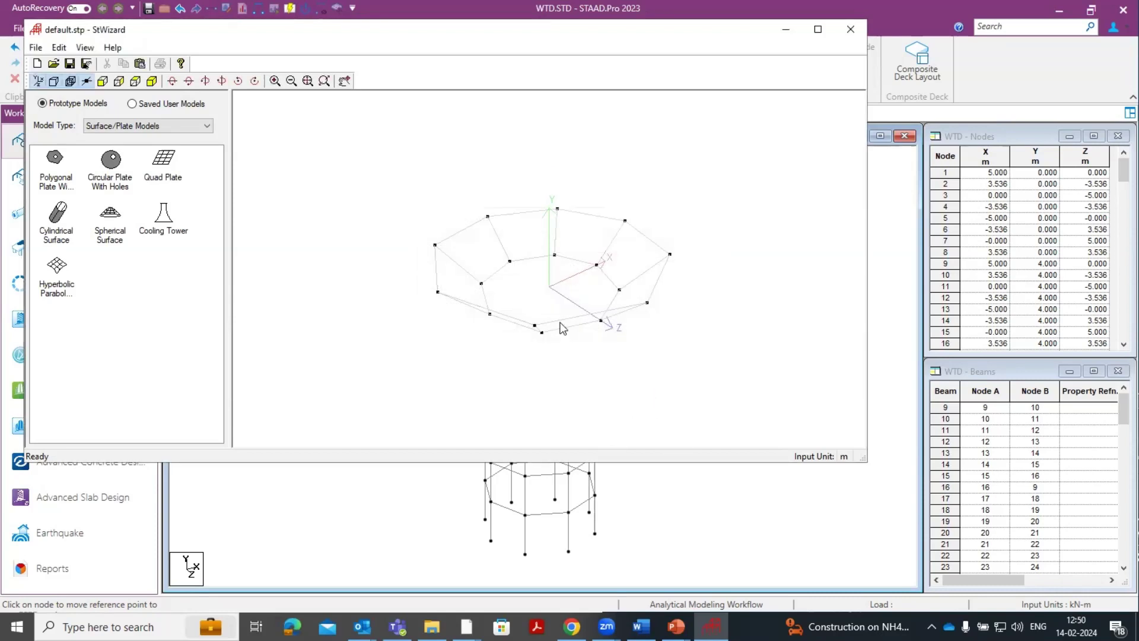
Transfer the conical surface prototype into the STAAD.Pro model, using a node on its smaller lower ring as the reference point.
click(138, 64)
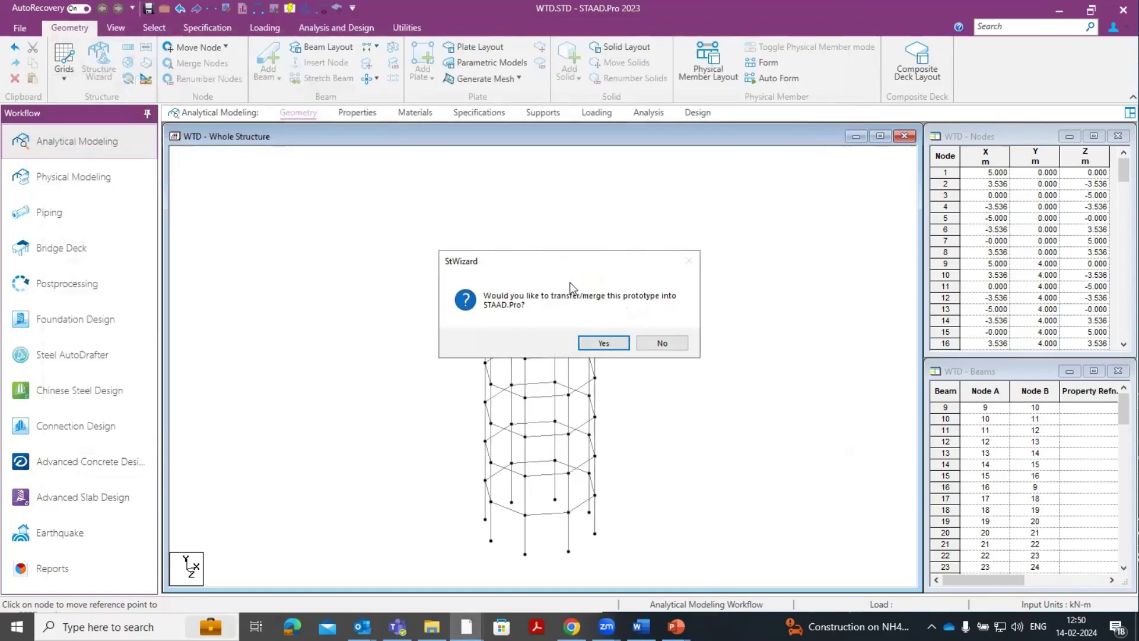
click(604, 344)
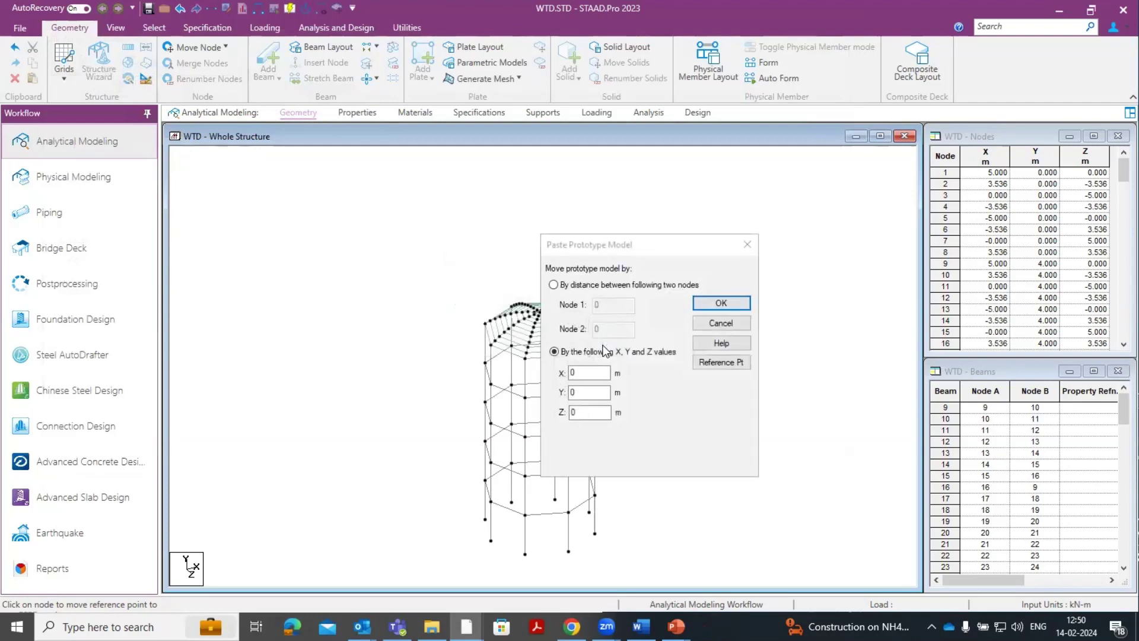
click(736, 362)
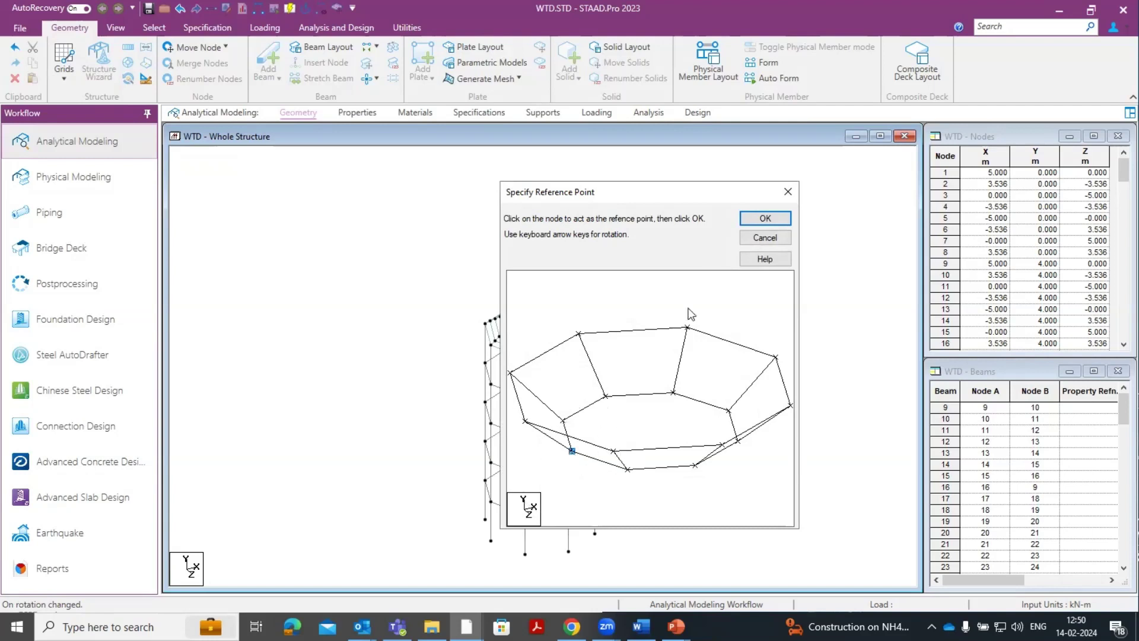
click(765, 218)
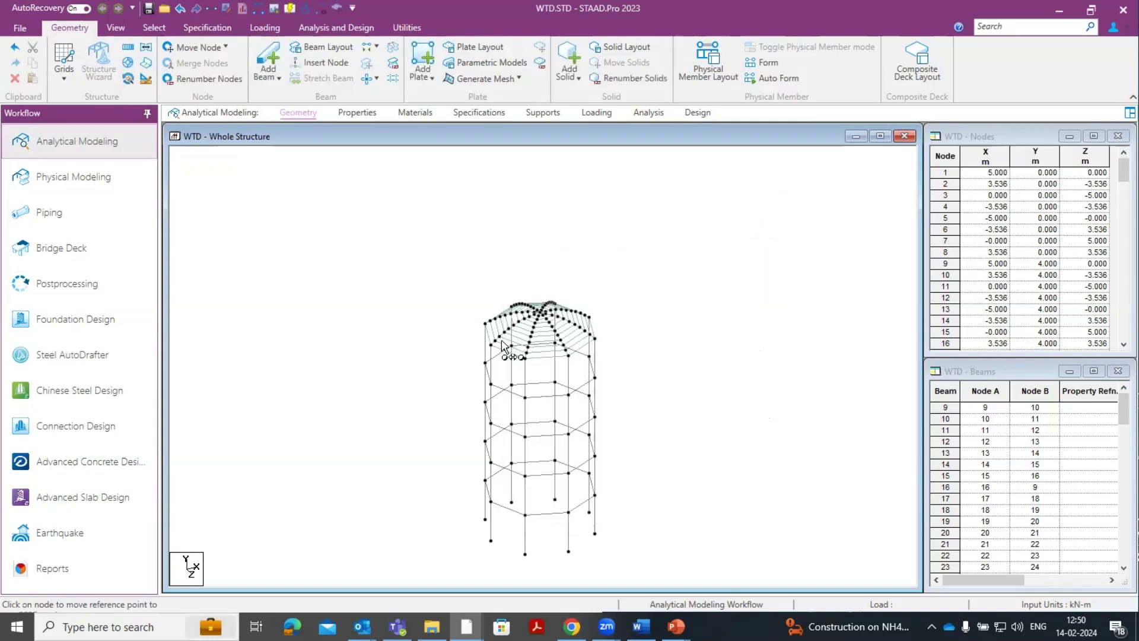
Paste the conical surface onto the matching node of the staging frame's top ring, at X 0, Y 20, Z 0.
scroll(491, 352, up, 2)
scroll(490, 352, up, 1)
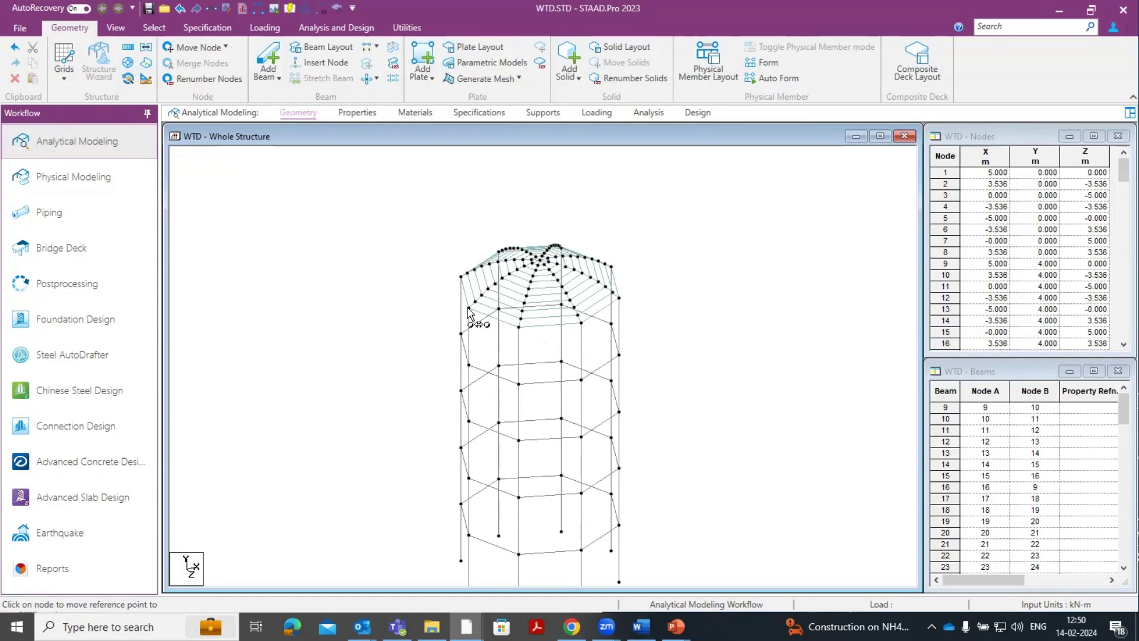
scroll(469, 309, up, 1)
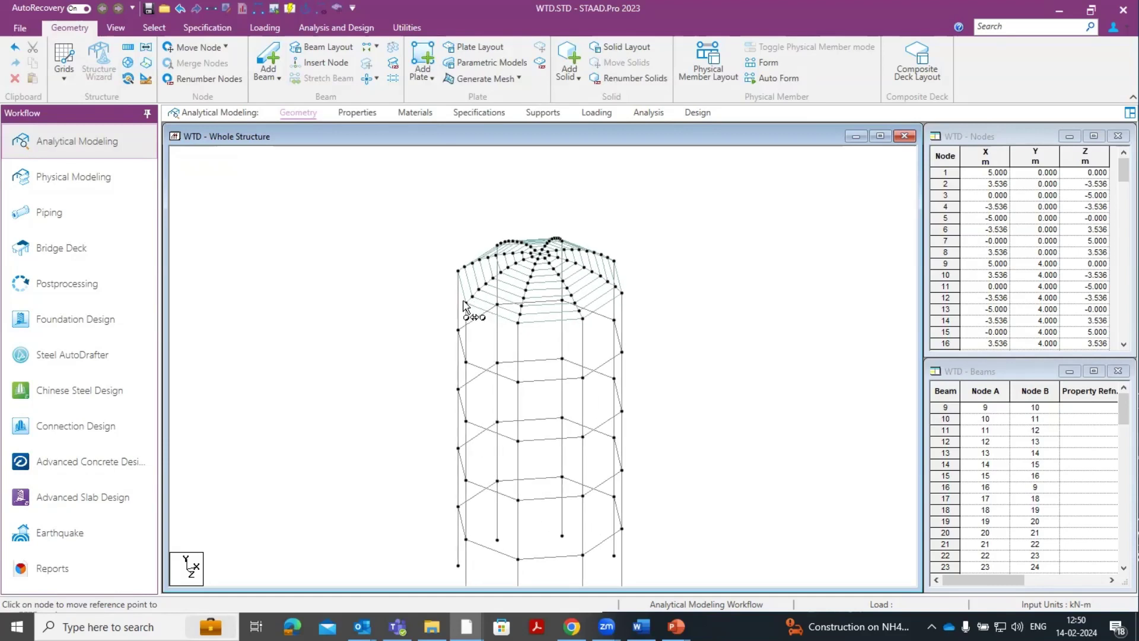
click(464, 306)
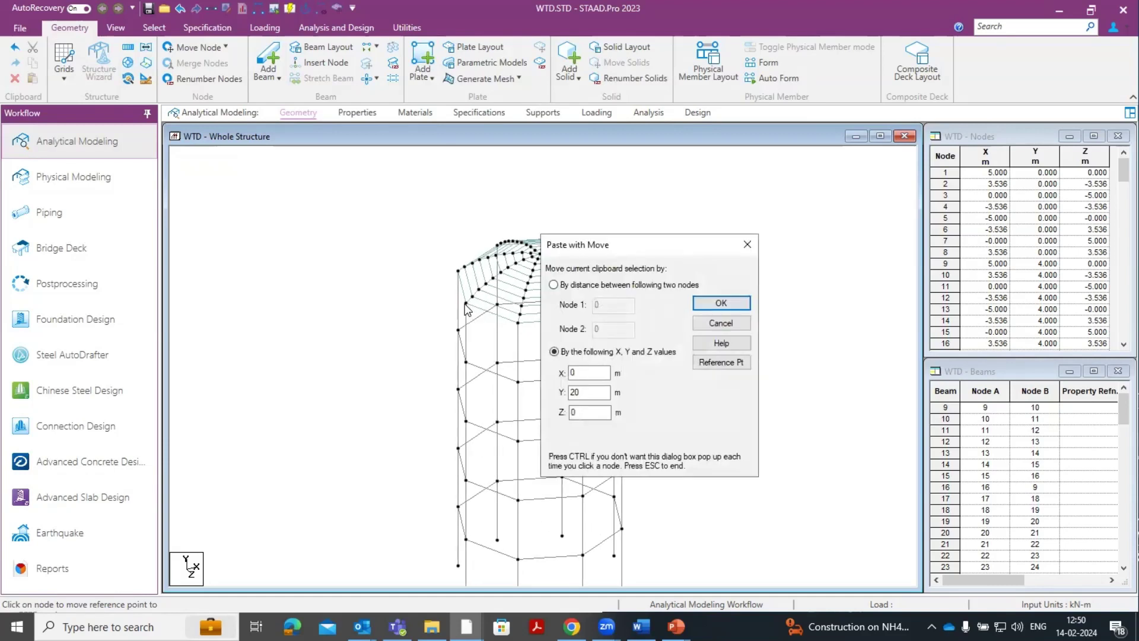
click(722, 303)
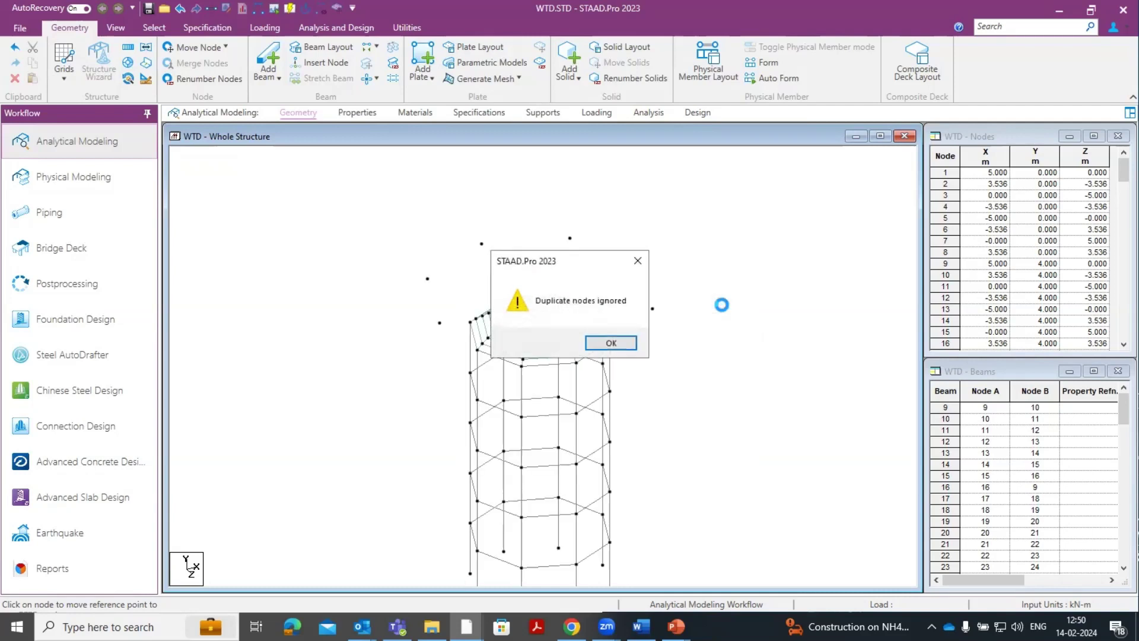
click(633, 343)
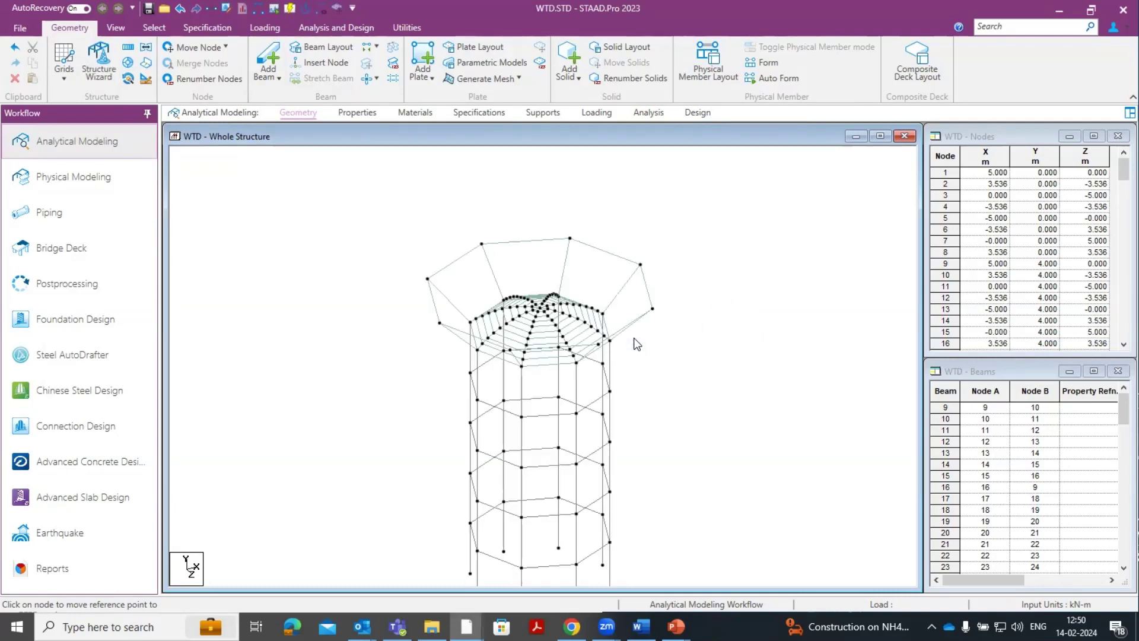
scroll(633, 342, up, 1)
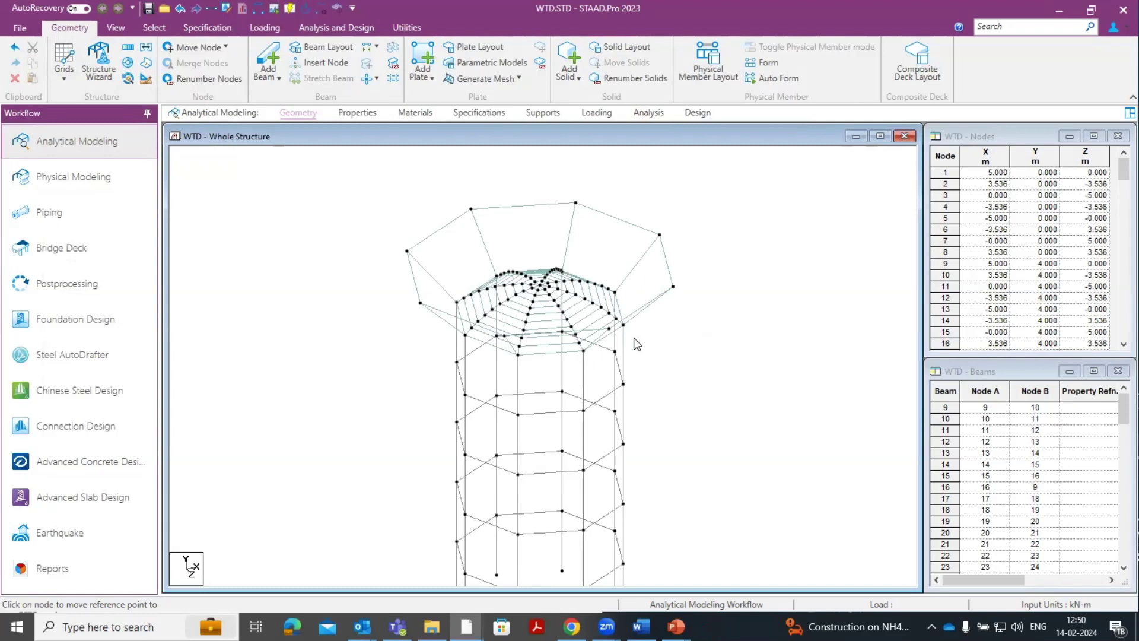
scroll(633, 343, down, 2)
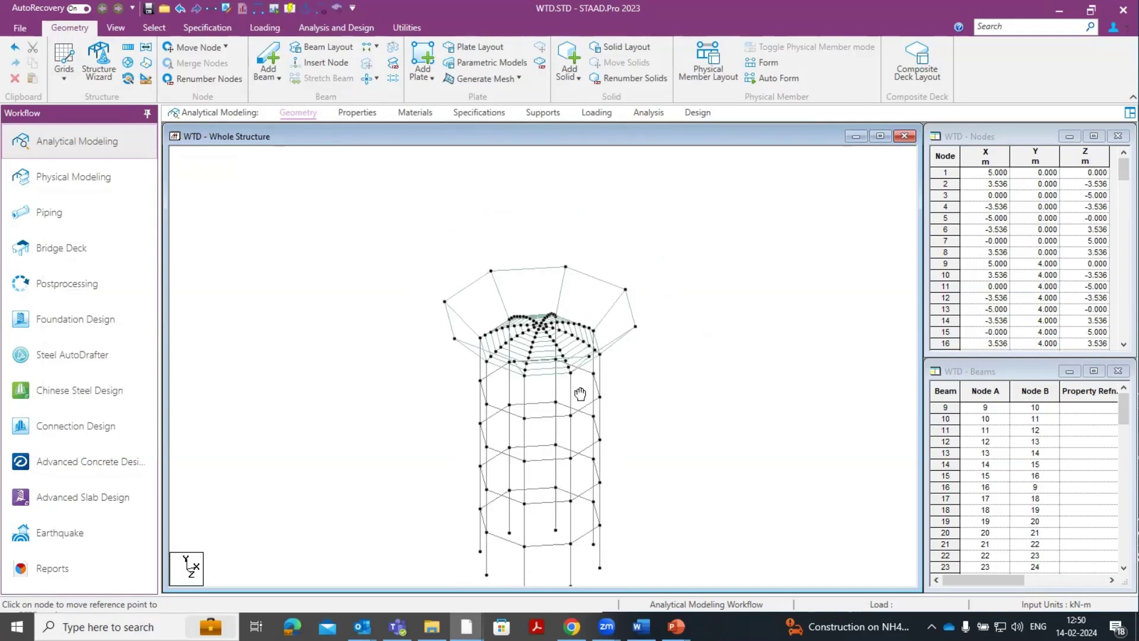
scroll(571, 374, down, 1)
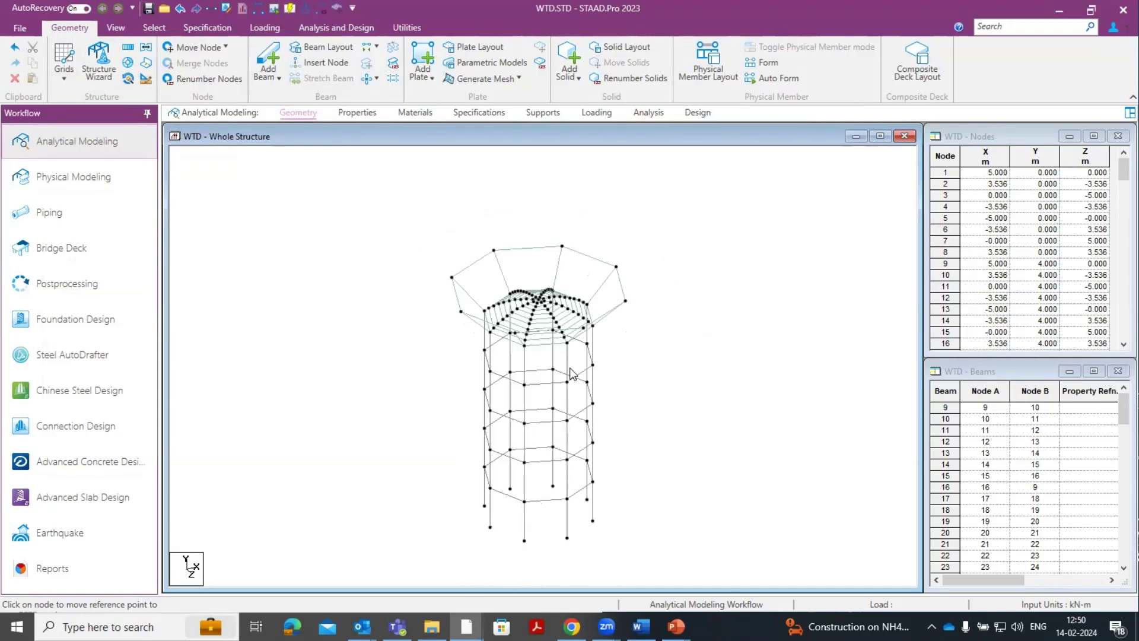
Start a new Cylindrical Surface prototype from the Structure Wizard's Surface/Plate Models.
click(104, 56)
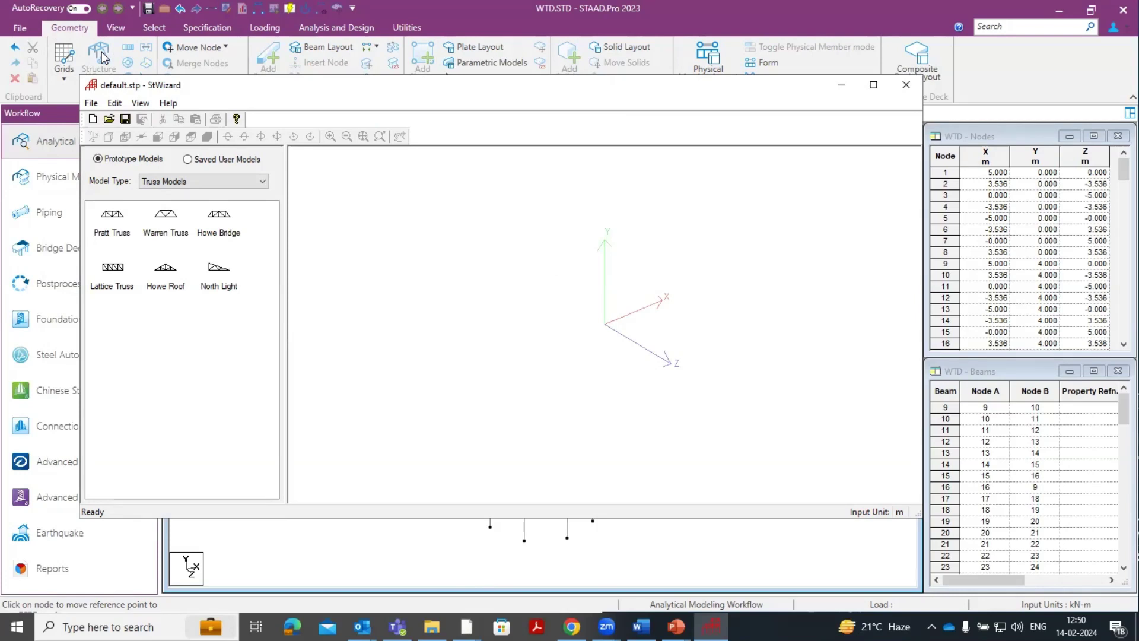
click(541, 575)
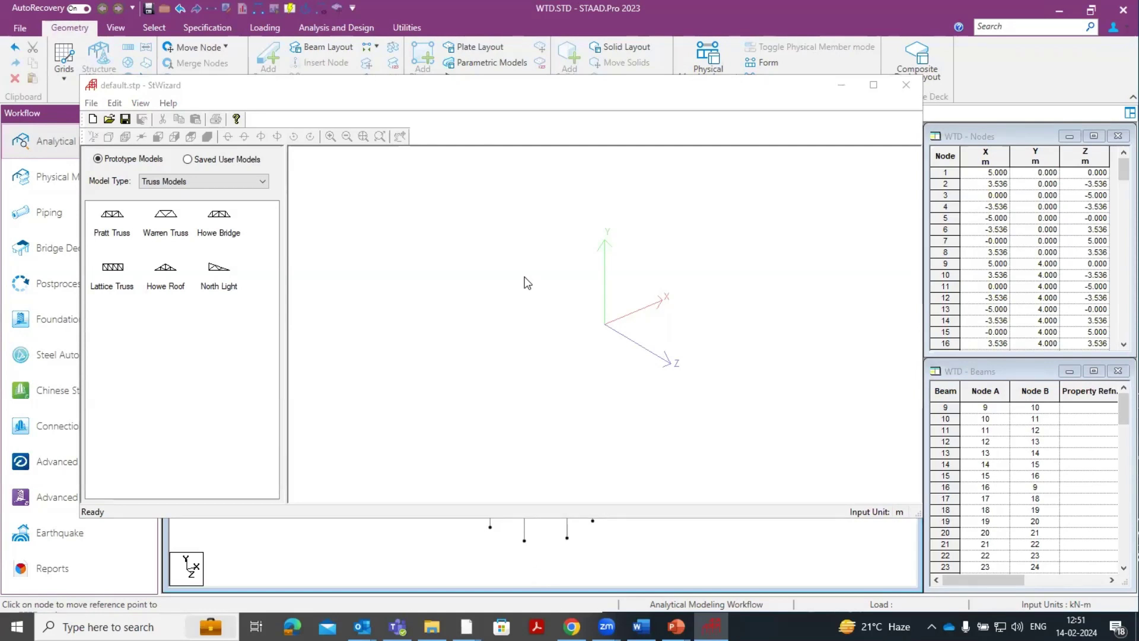
click(187, 182)
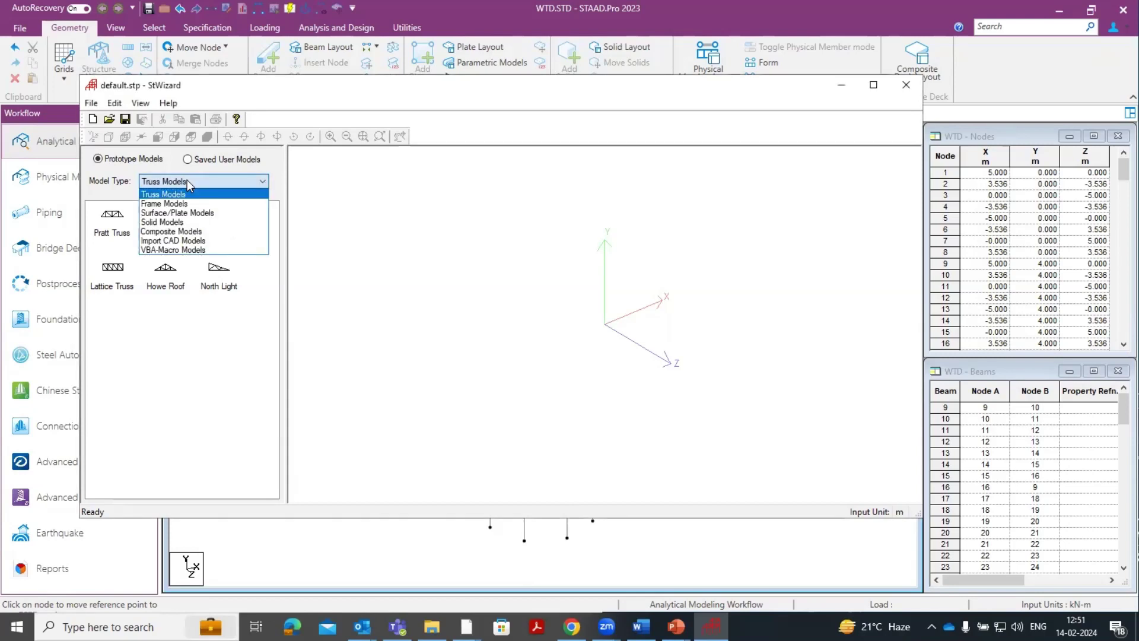
click(177, 213)
click(173, 215)
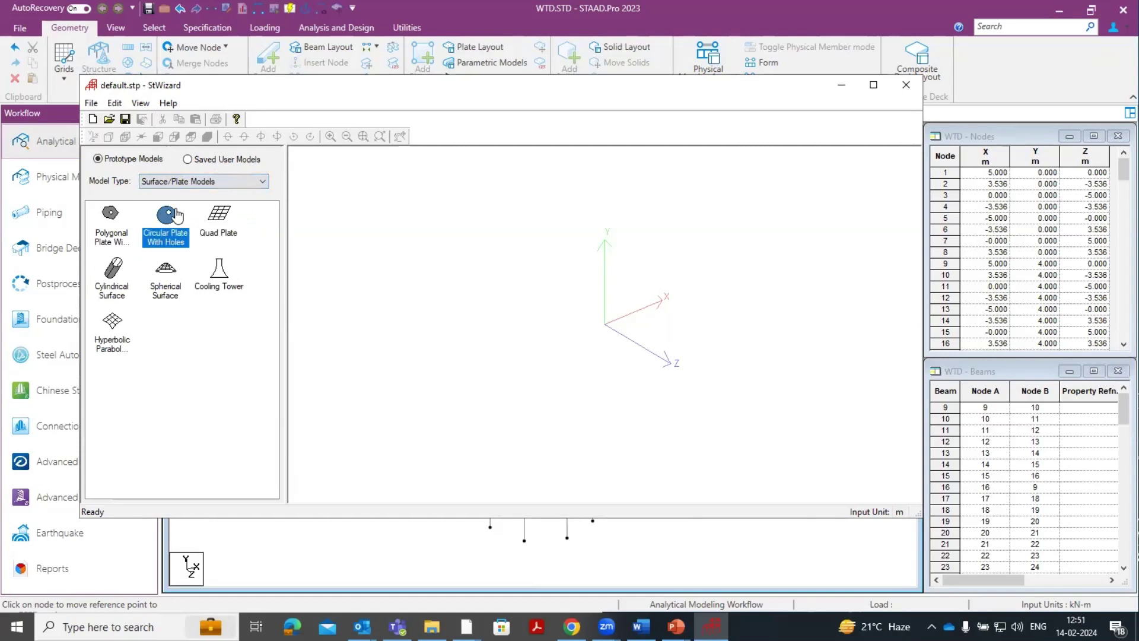
click(121, 286)
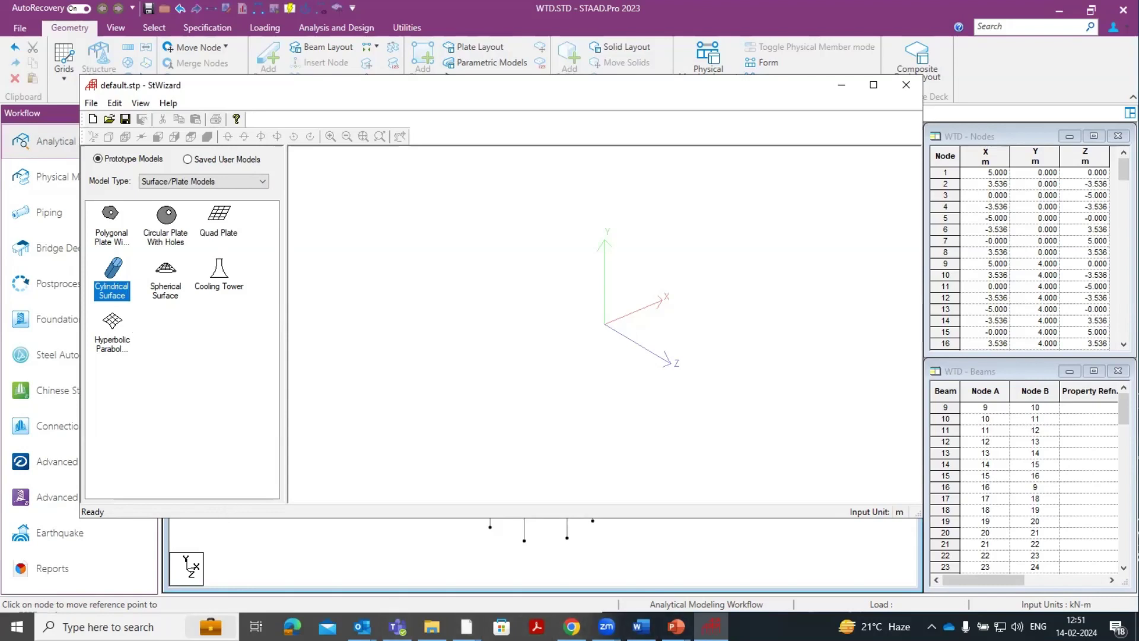
click(896, 368)
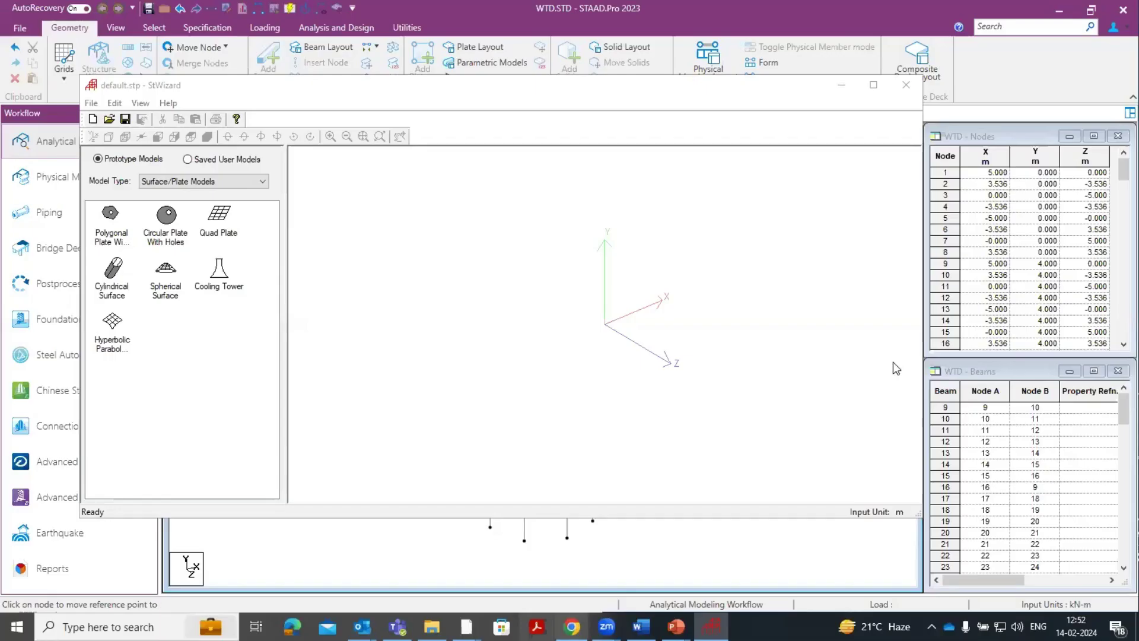
double_click(107, 289)
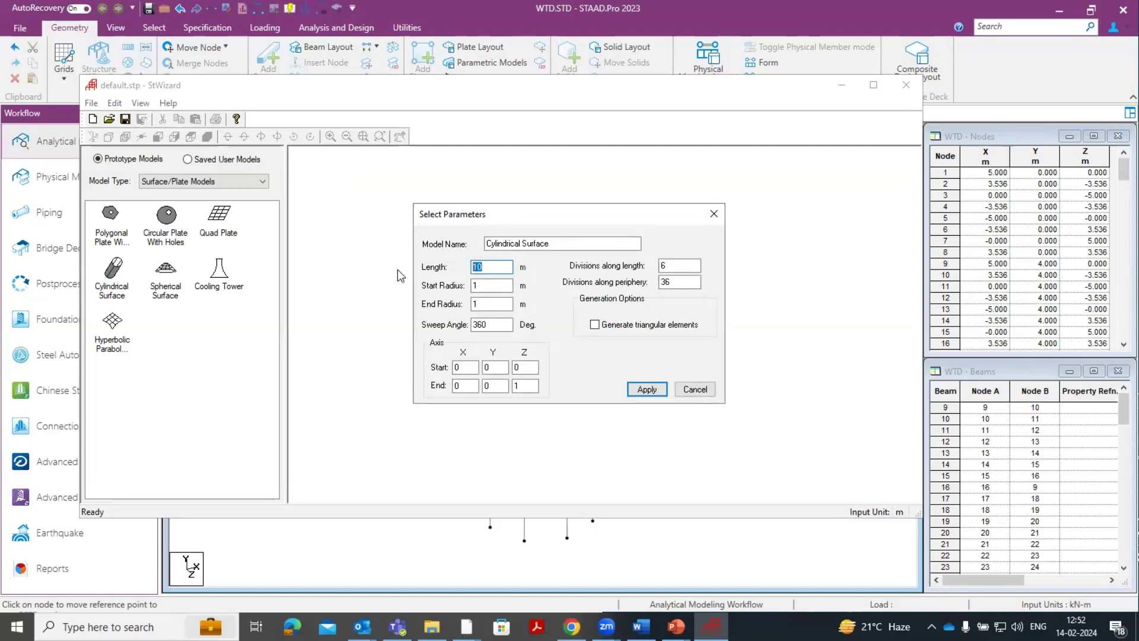
Set the cylinder's length, start radius and end radius to 8 m each, with 1 division along the length and 8 along the periphery.
text(8)
double_click(483, 285)
text(8)
key(Tab)
text(8)
double_click(676, 265)
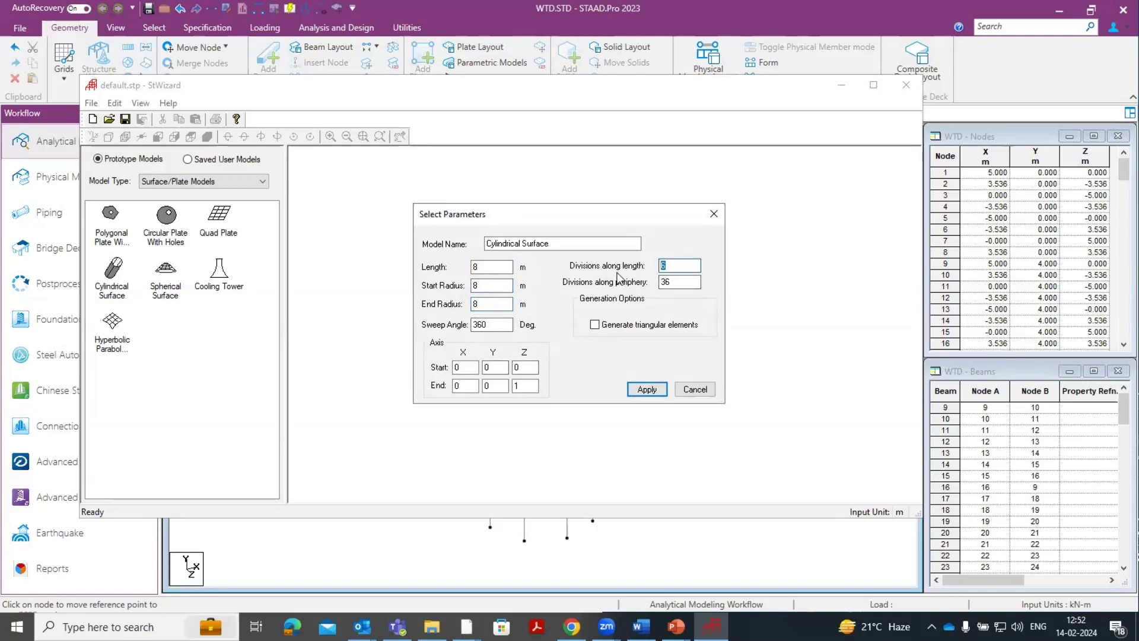
text(1)
key(Tab)
text(8)
Point the cylinder's axis end to X 0, Y 1, Z 0 and generate the surface.
double_click(484, 387)
text(1)
key(Tab)
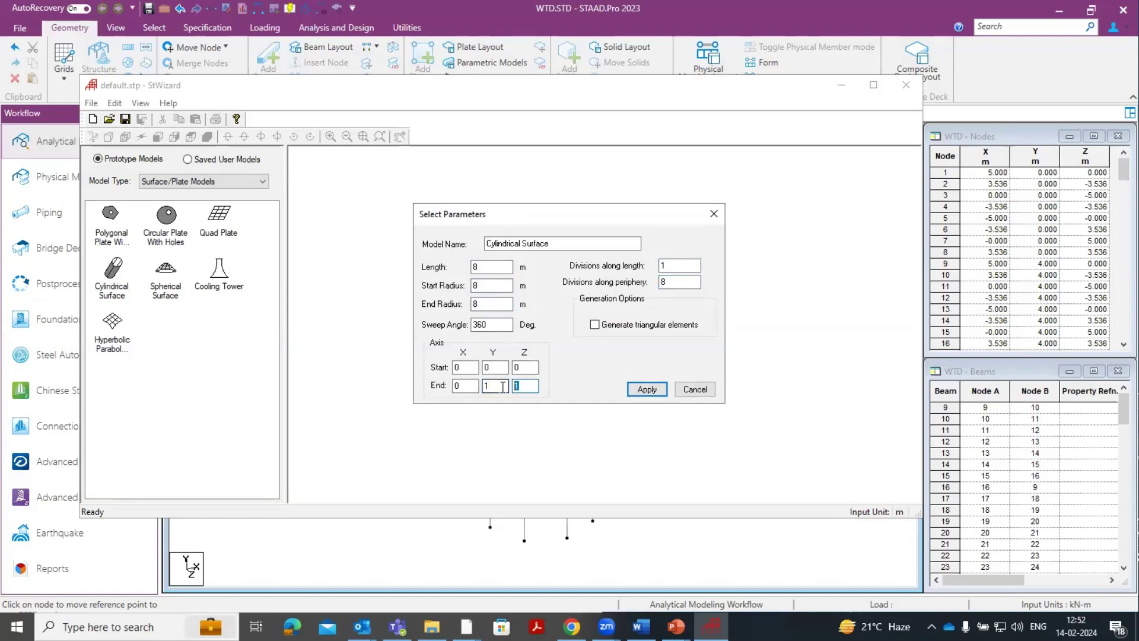
text(0)
click(648, 389)
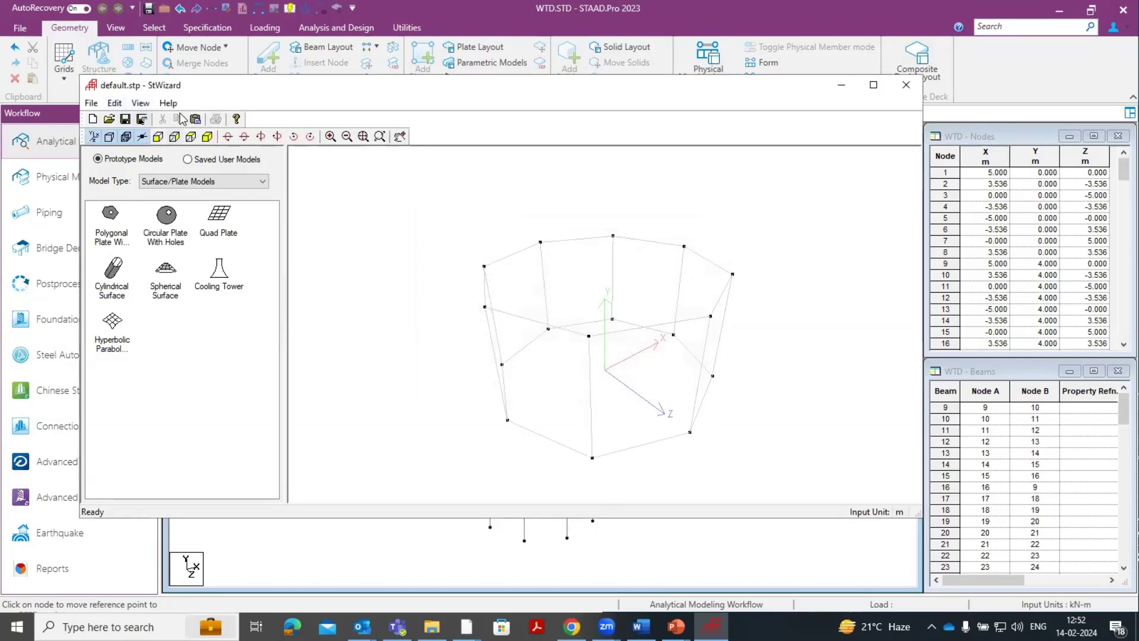
Transfer the cylindrical surface prototype into the STAAD.Pro model, using a node on its lower ring as the reference point.
click(197, 120)
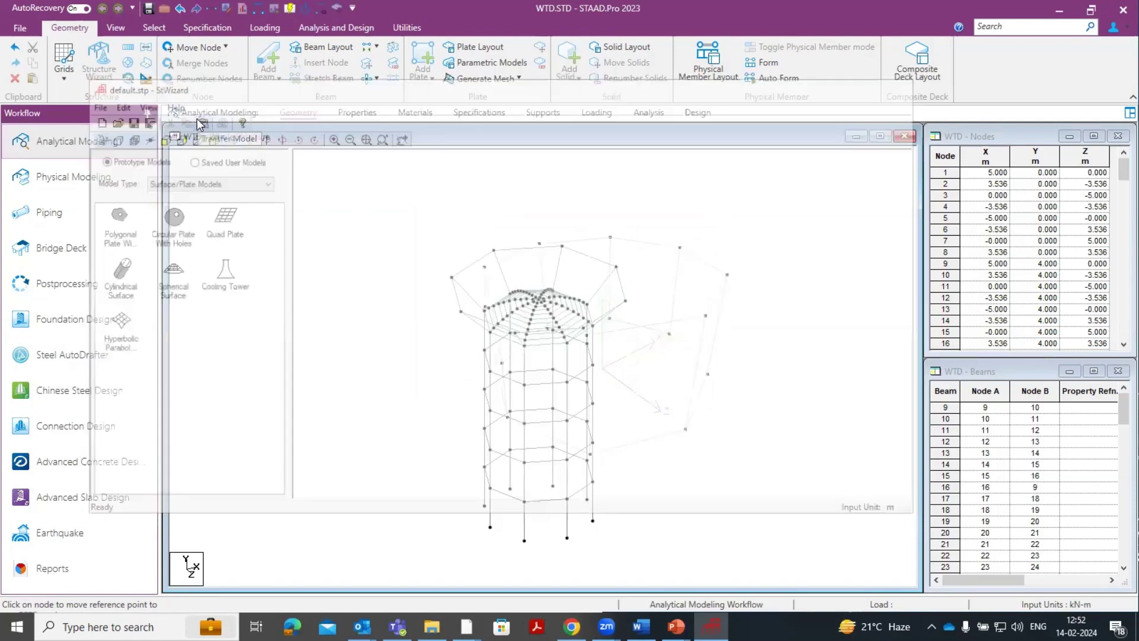
click(614, 344)
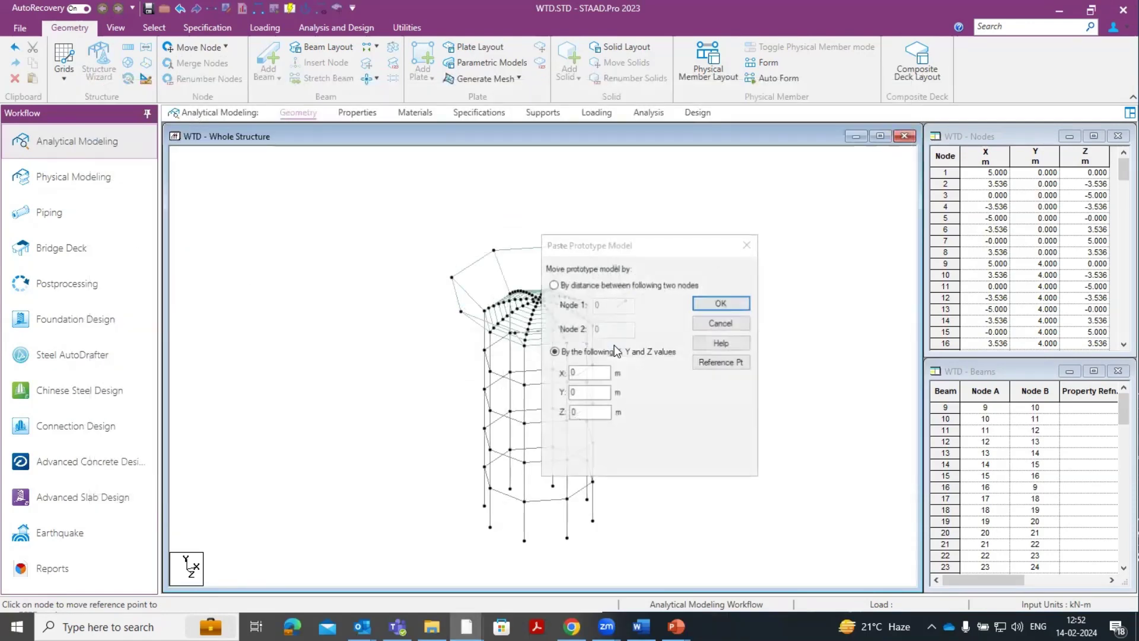
click(717, 360)
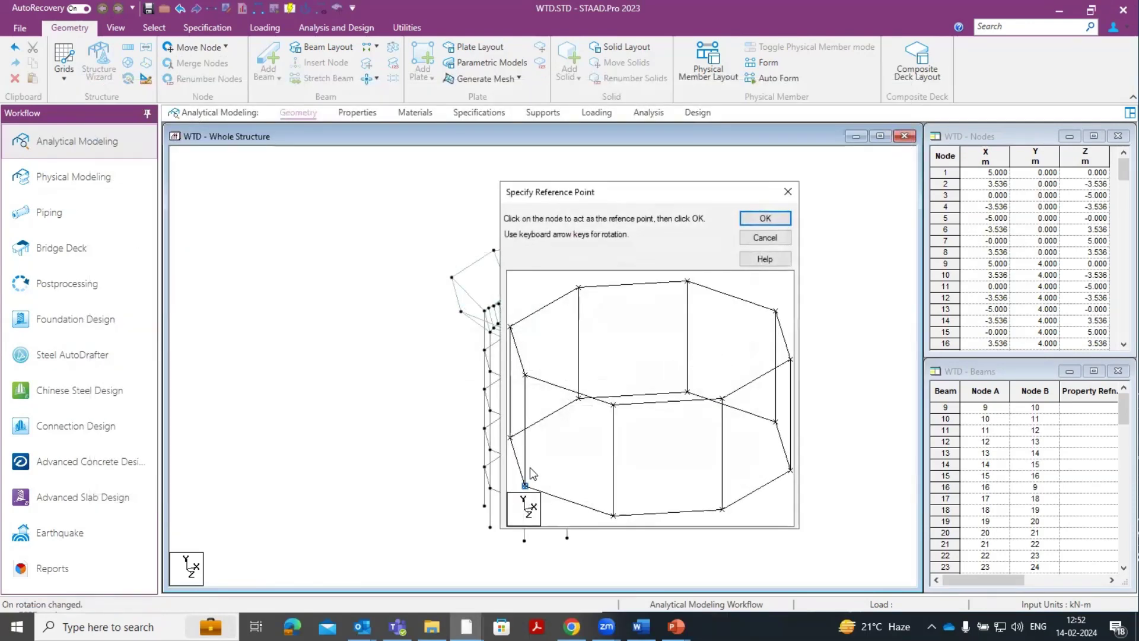
click(526, 485)
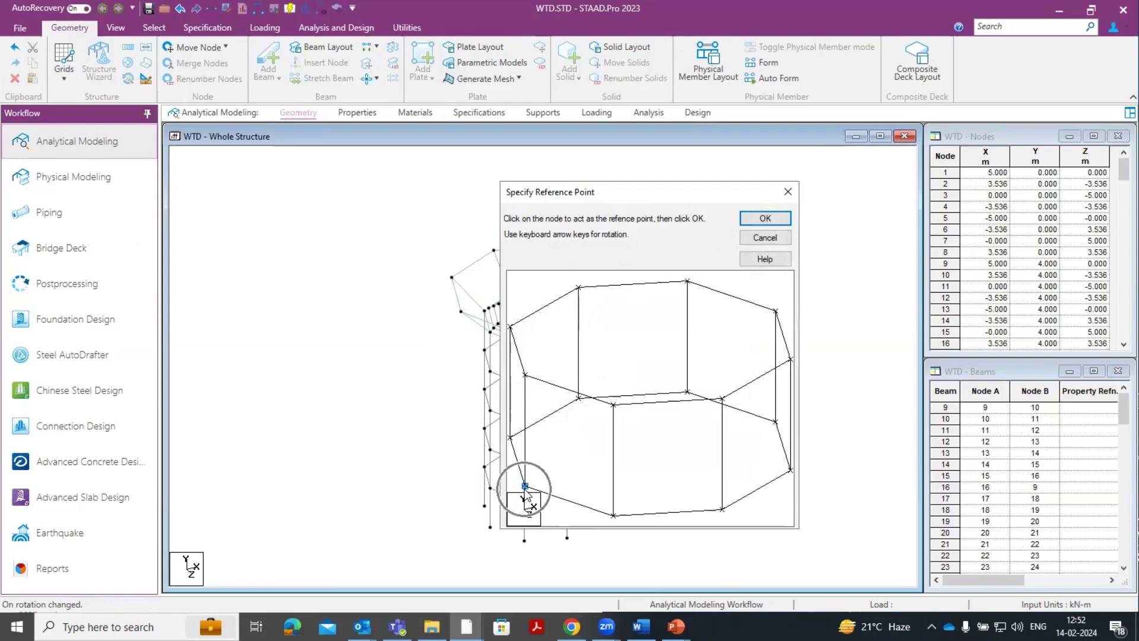
click(765, 219)
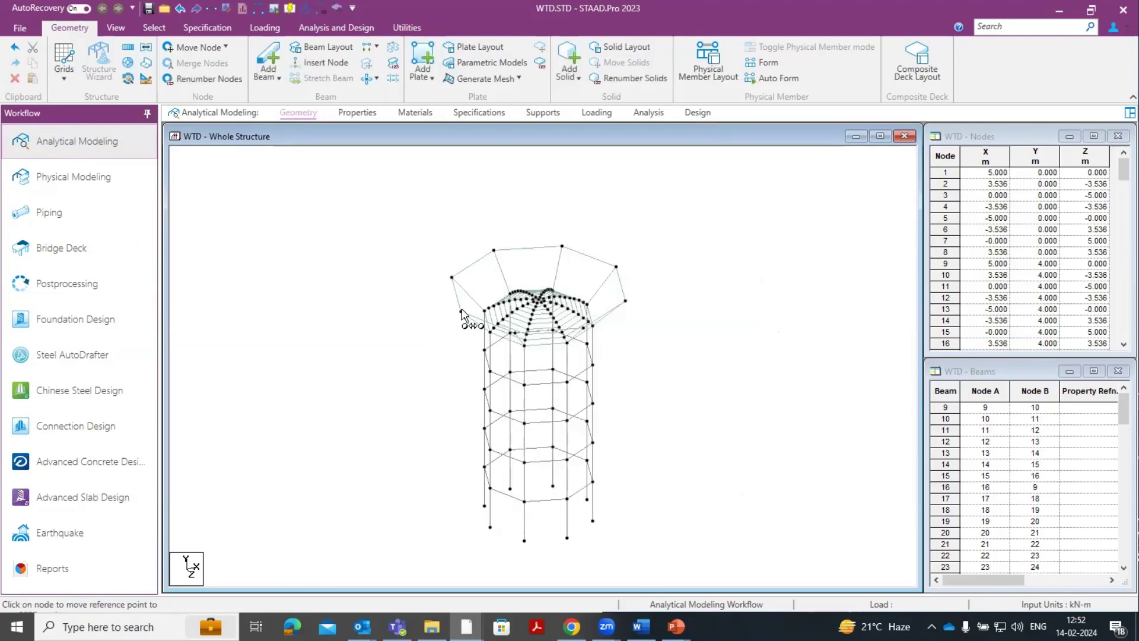
Paste the cylindrical surface onto the matching node of the conical surface's wider upper ring, accepting the duplicate-node handling.
click(462, 309)
click(728, 303)
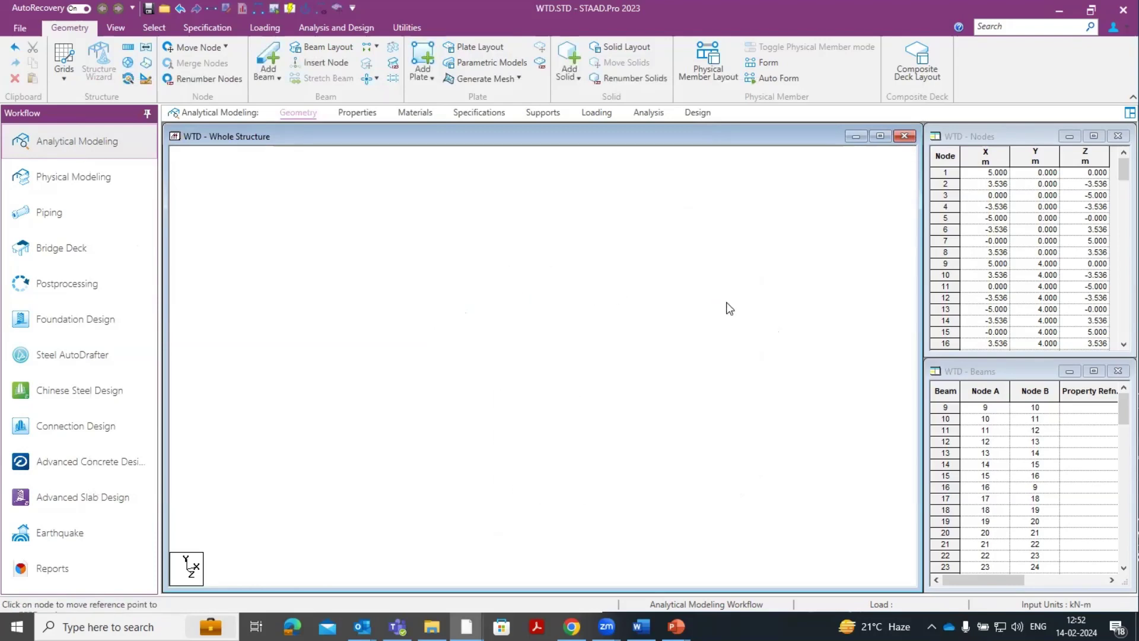
click(628, 344)
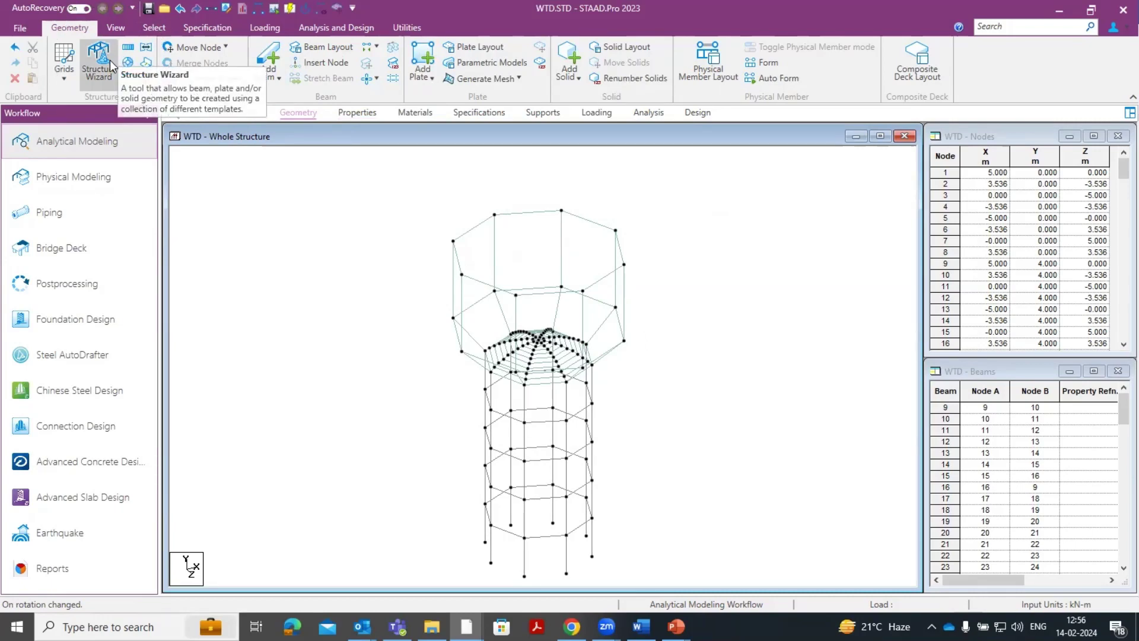
Start a new Spherical Surface prototype from the Structure Wizard's Surface/Plate Models for the tank's roof dome.
click(110, 59)
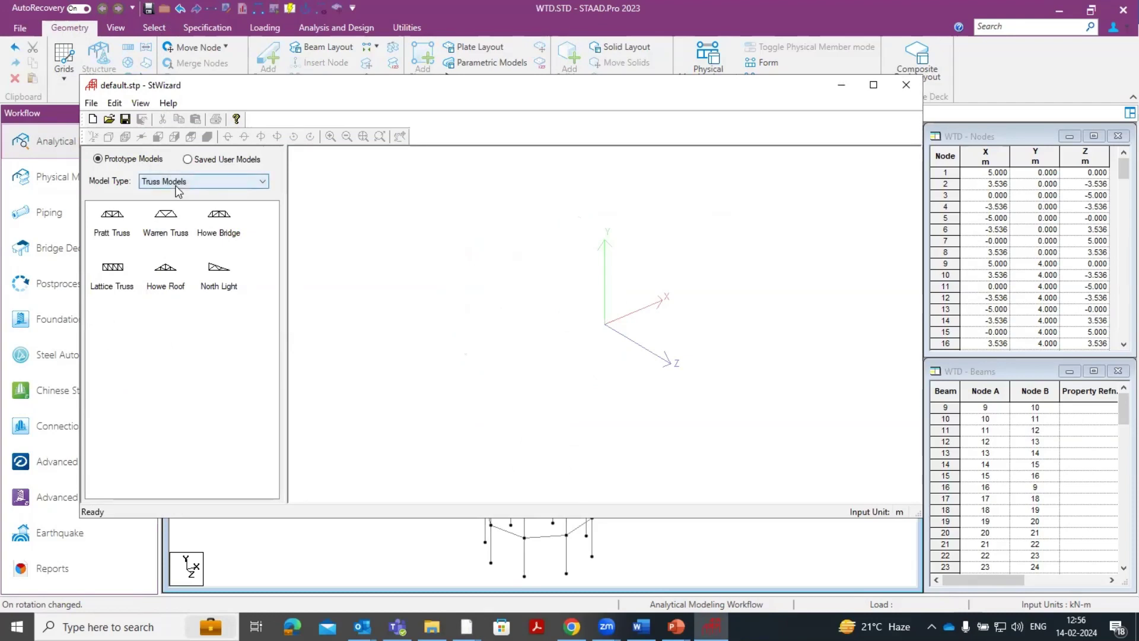
click(178, 185)
click(169, 210)
click(166, 222)
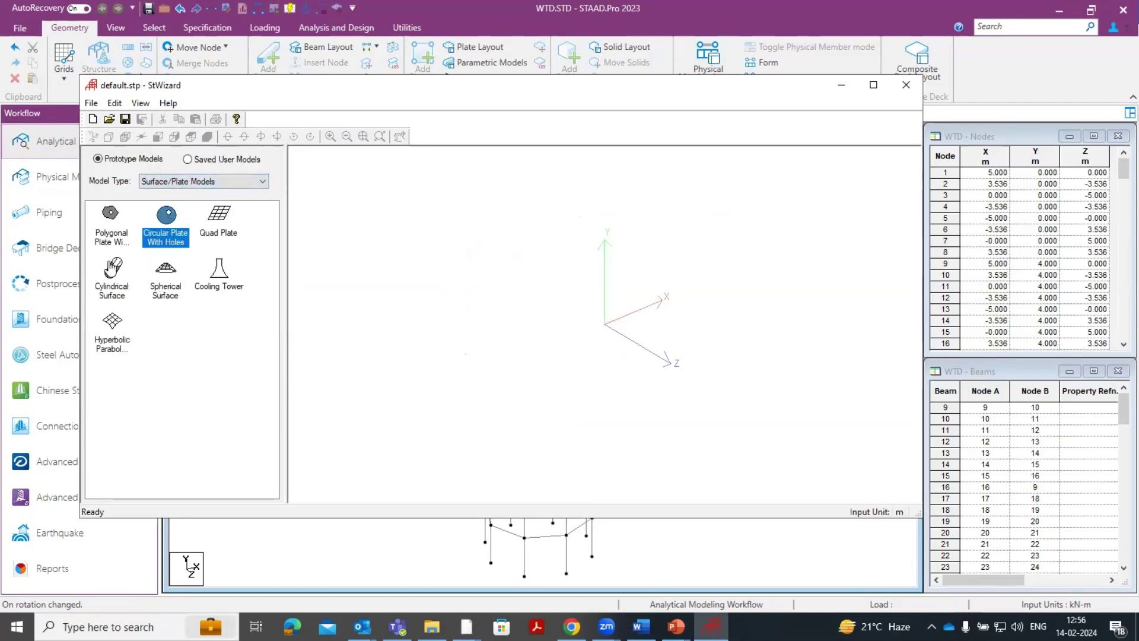
click(158, 282)
double_click(158, 283)
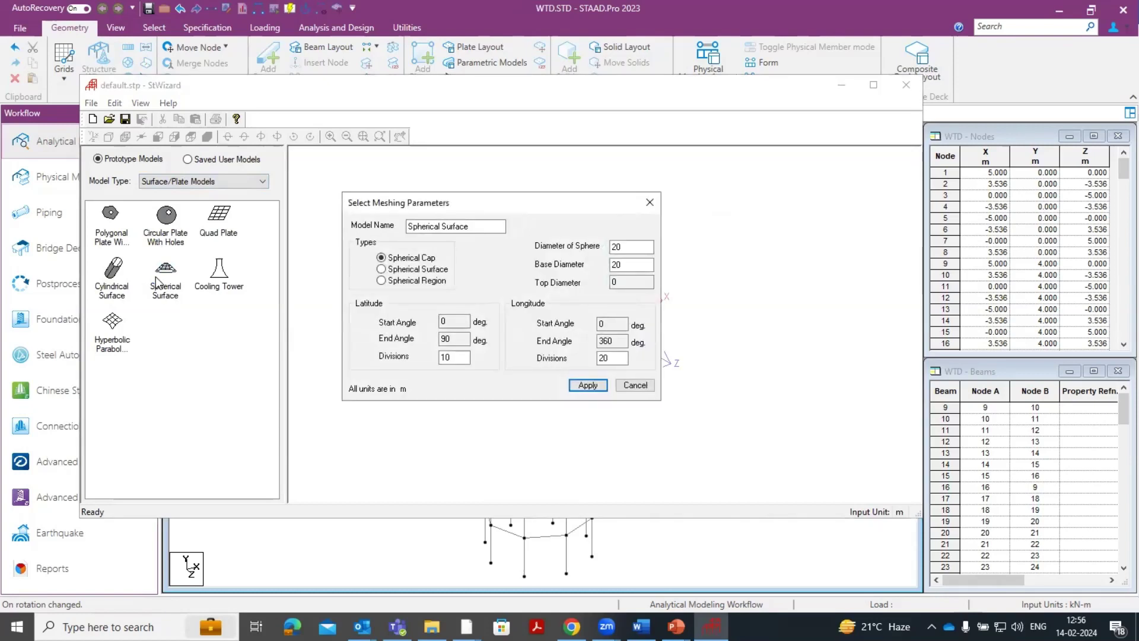
Generate a spherical cap with sphere diameter 23 m, base diameter 16 m and 8 longitude divisions.
click(619, 247)
double_click(620, 247)
text(23)
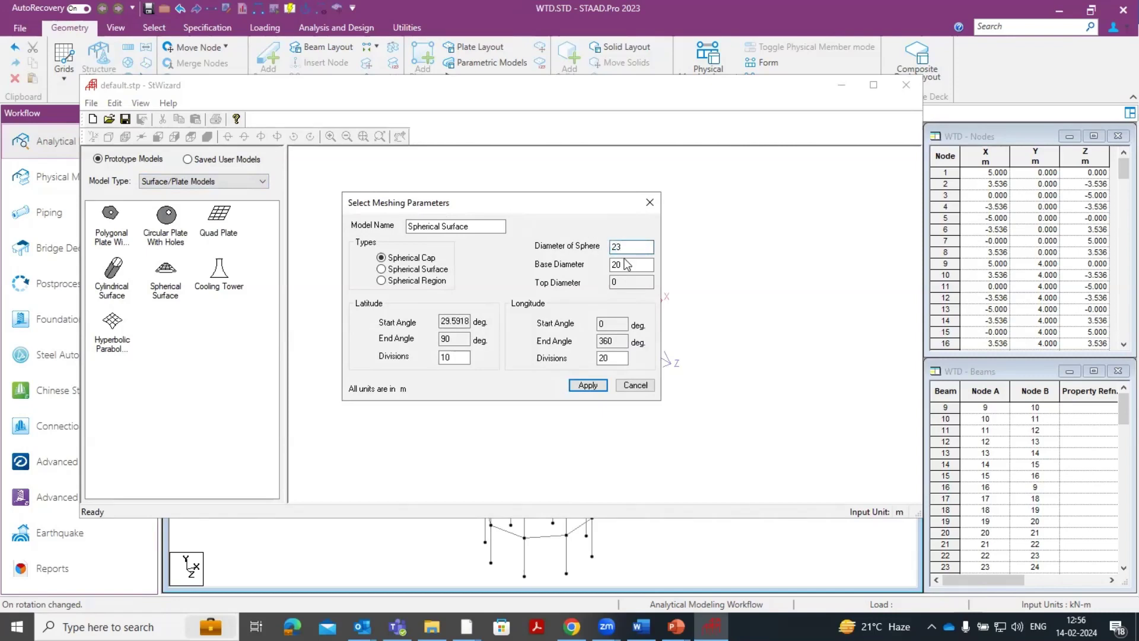
double_click(624, 264)
text(16)
double_click(603, 357)
text(8)
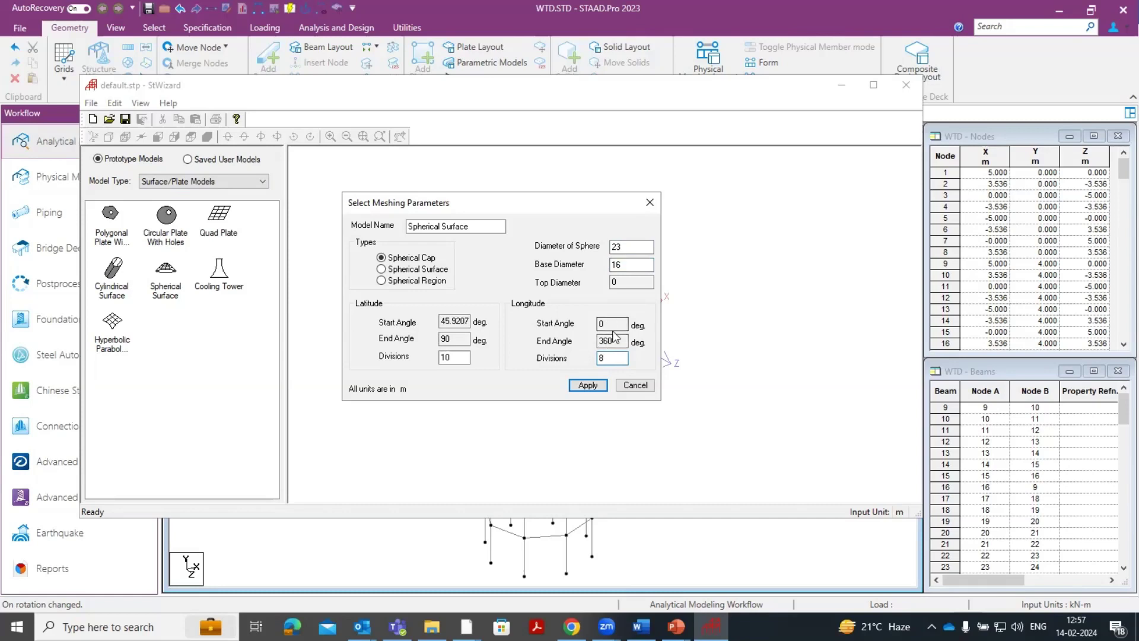
click(597, 387)
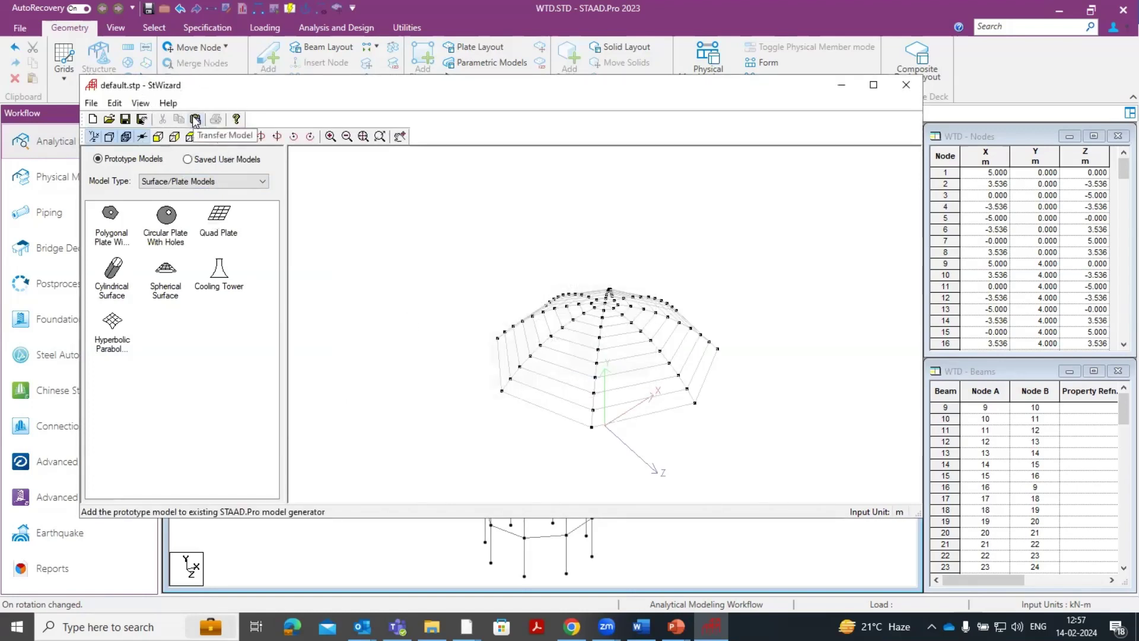
Transfer the roof dome prototype into the STAAD.Pro model, using a node on its base ring as the reference point.
click(195, 119)
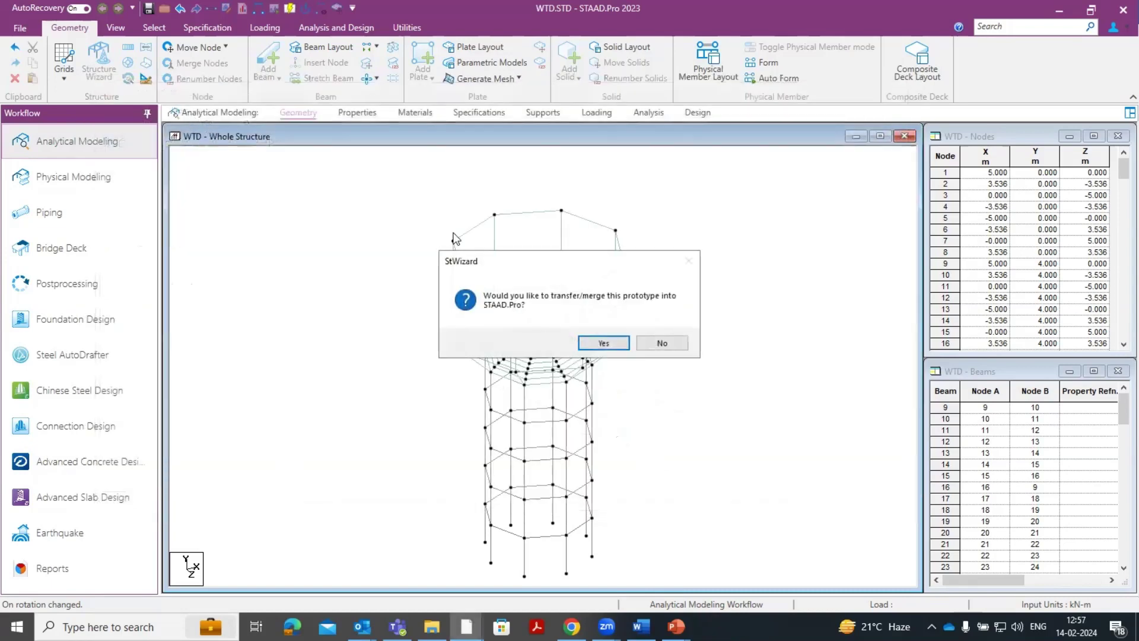
click(599, 344)
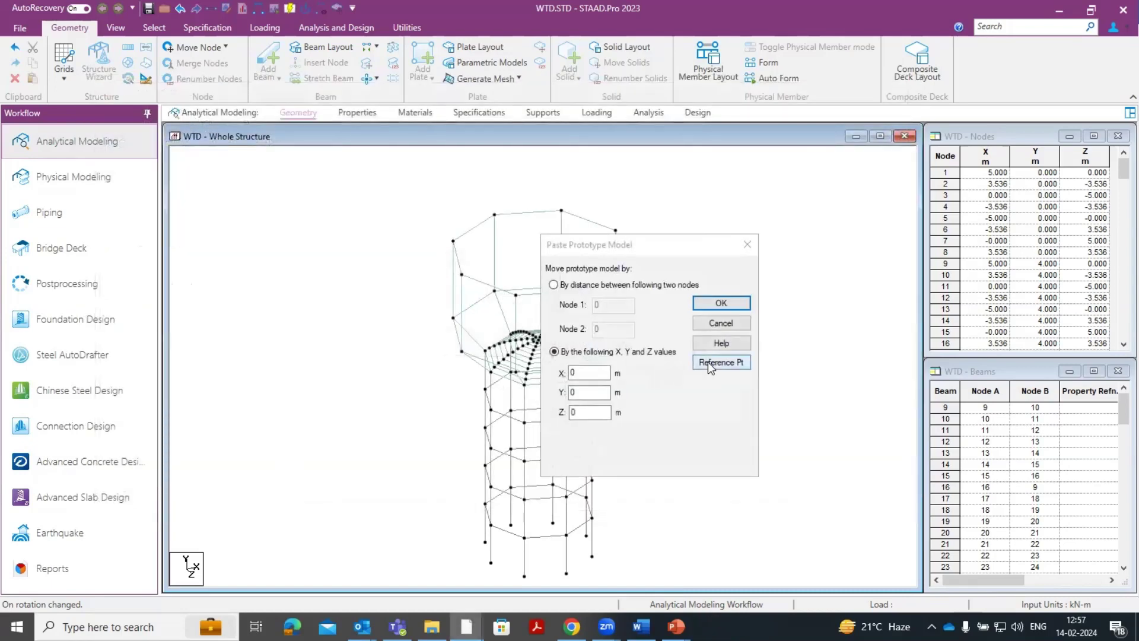
click(707, 363)
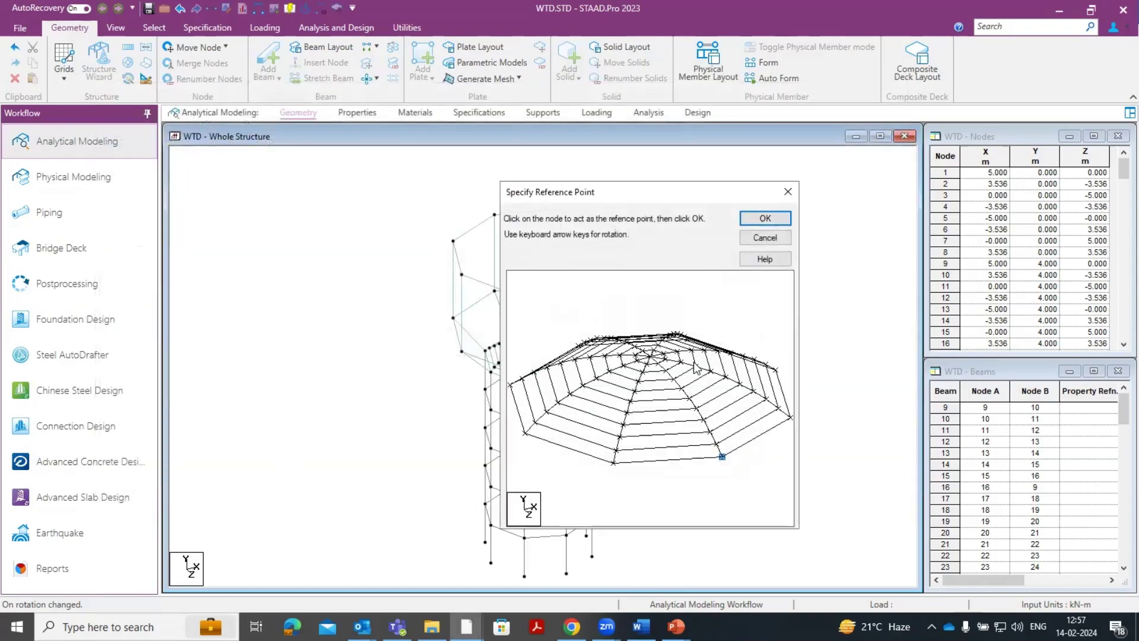
click(524, 433)
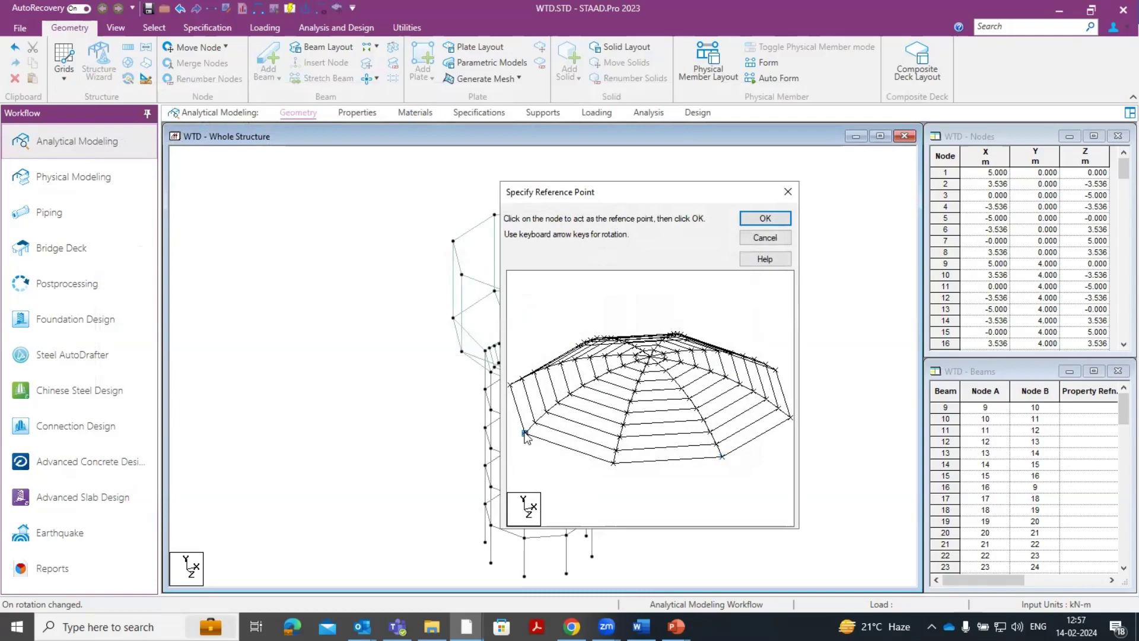
click(765, 219)
Paste the roof dome onto the matching node of the cylindrical wall's top ring, ignoring duplicate nodes.
click(462, 276)
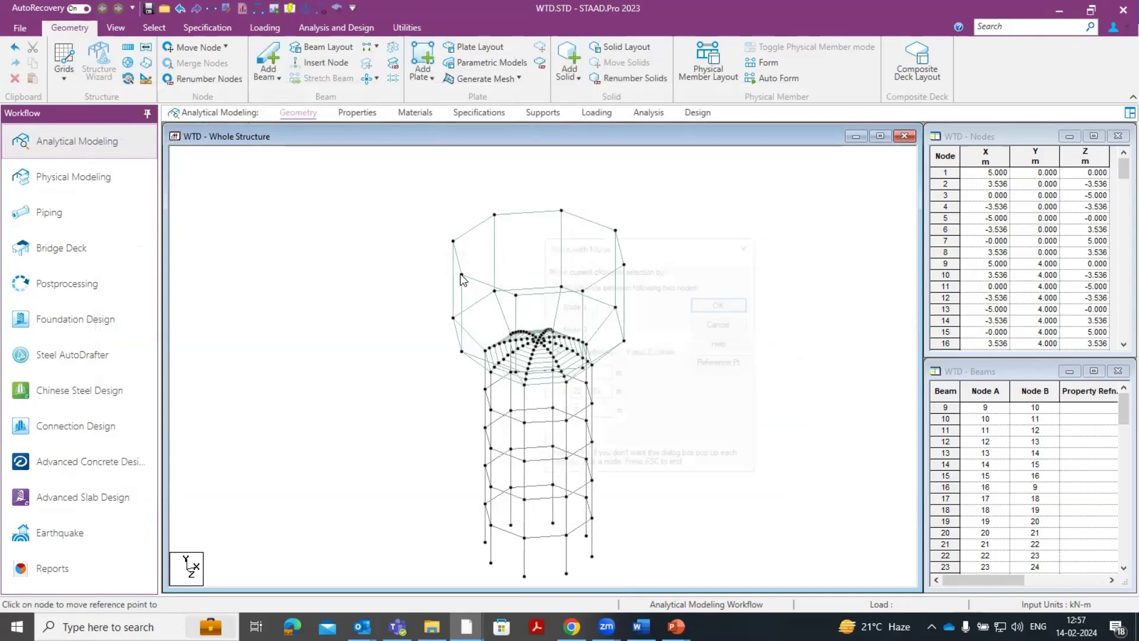
click(720, 303)
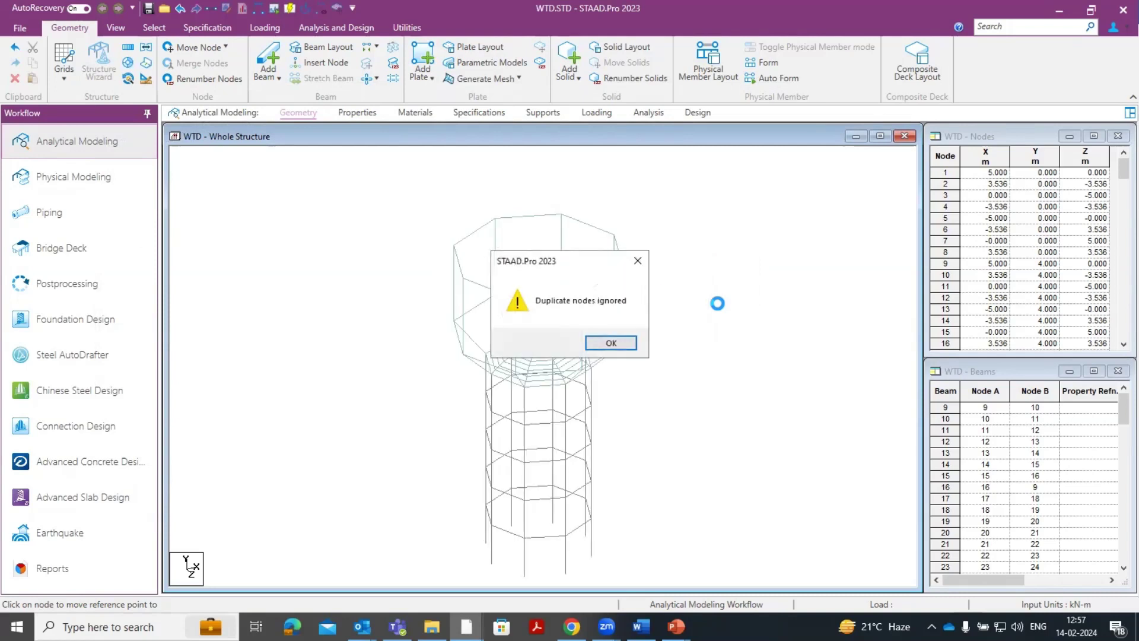
click(611, 344)
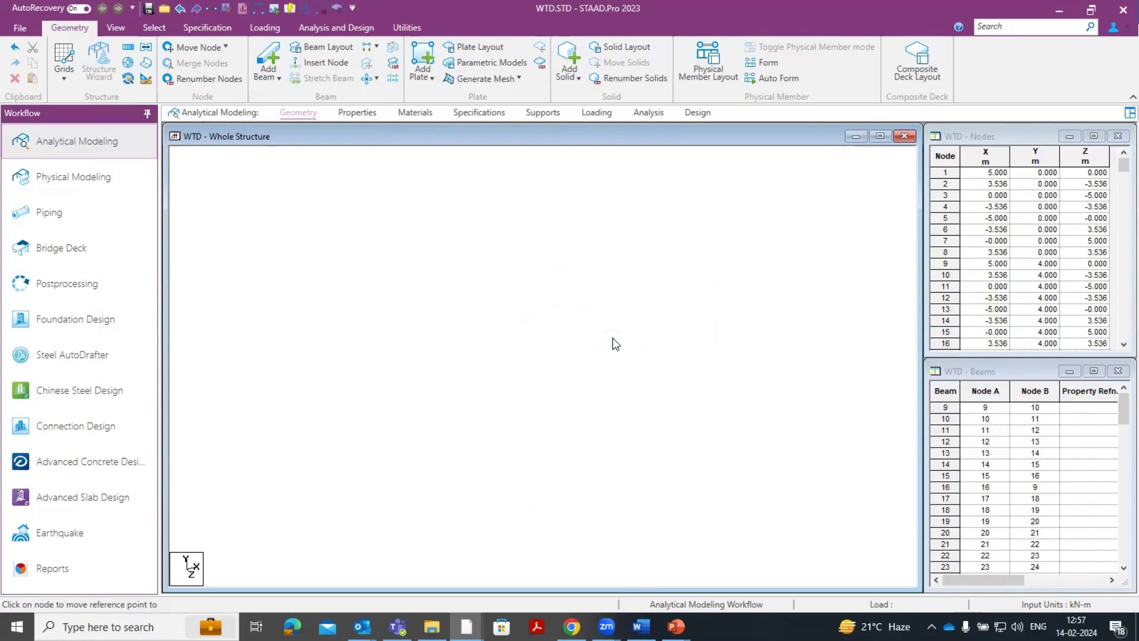
scroll(553, 341, down, 3)
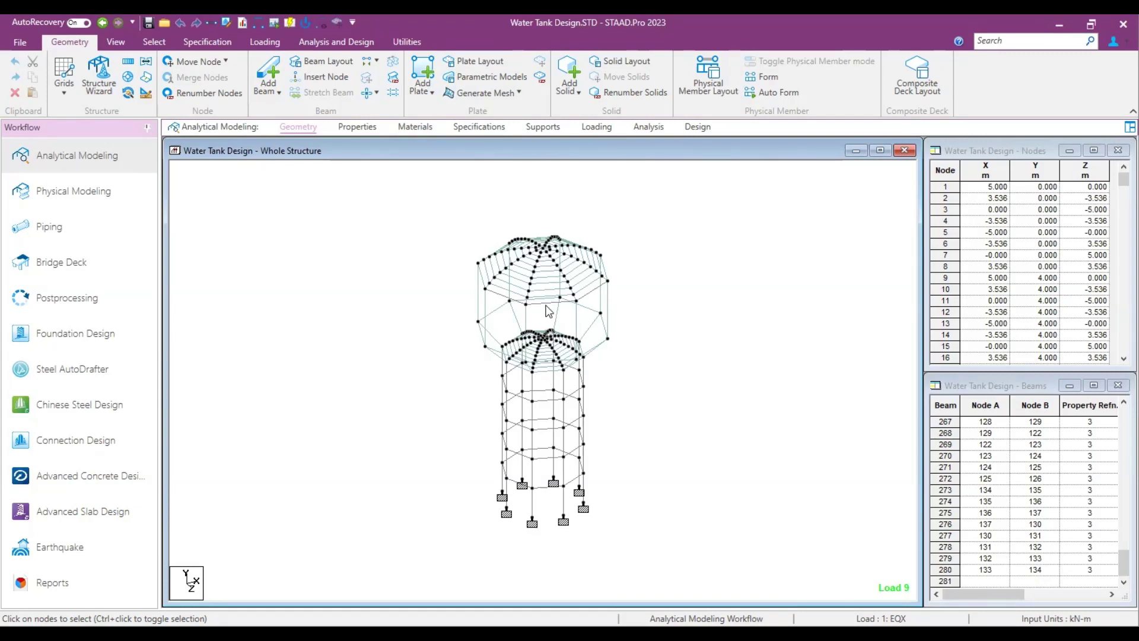
Display the complete water tank structure in a 3D rendering to examine its members and plates.
click(116, 42)
click(842, 81)
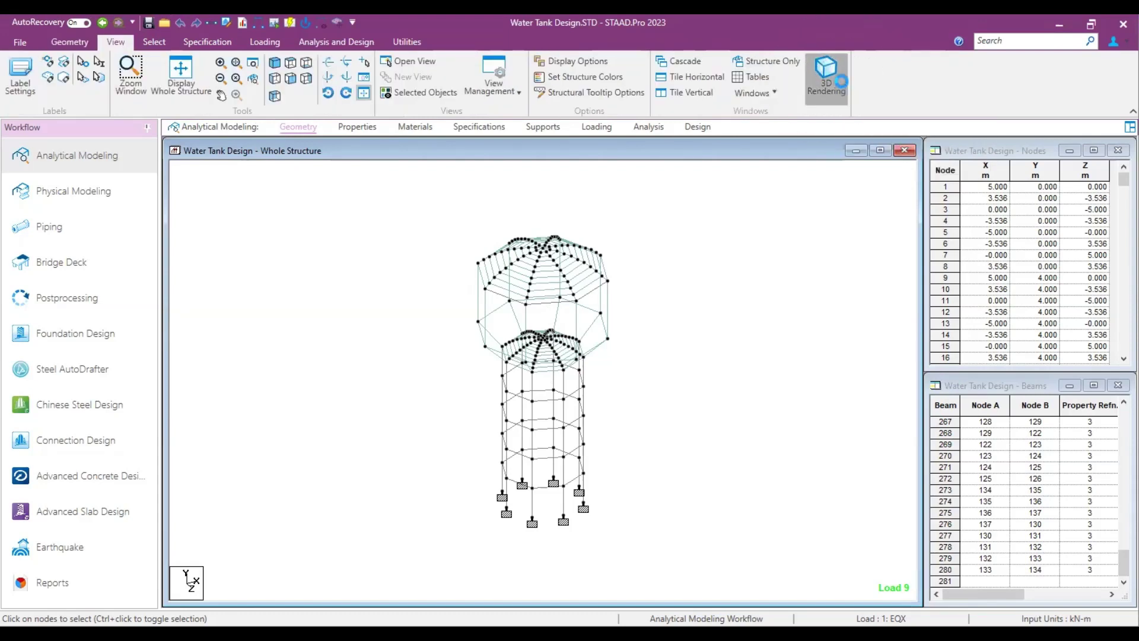
click(1049, 260)
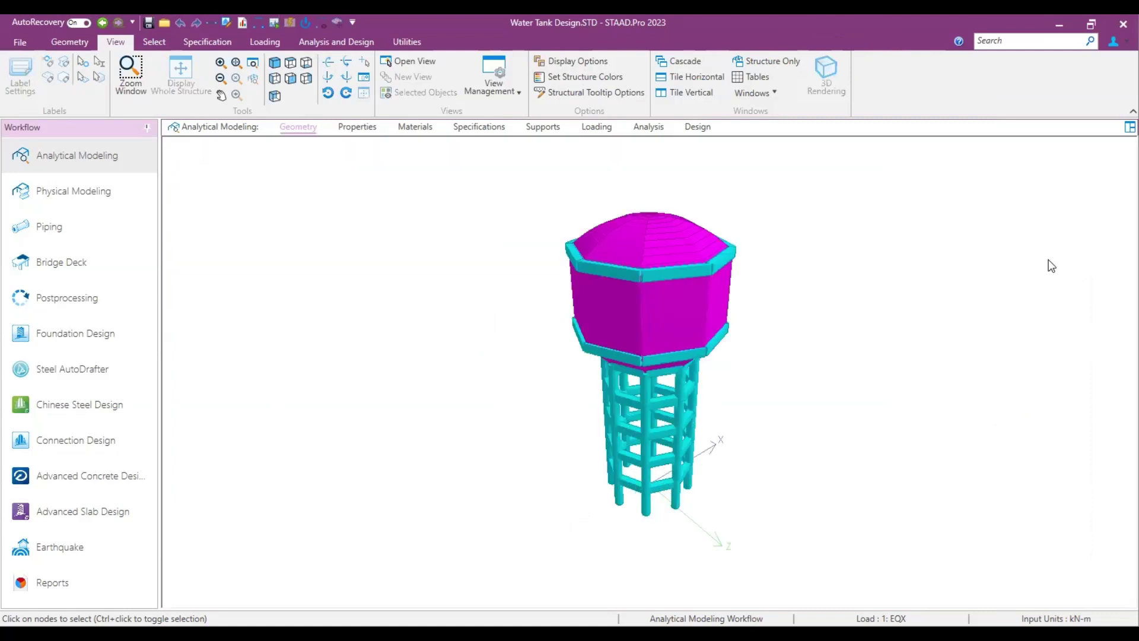